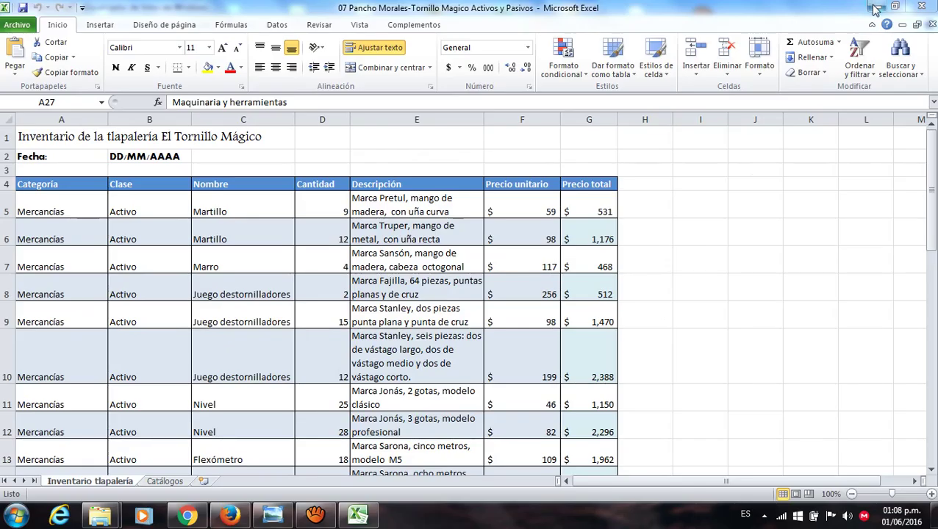
{"action": "left_click", "coordinate": [872, 7]}
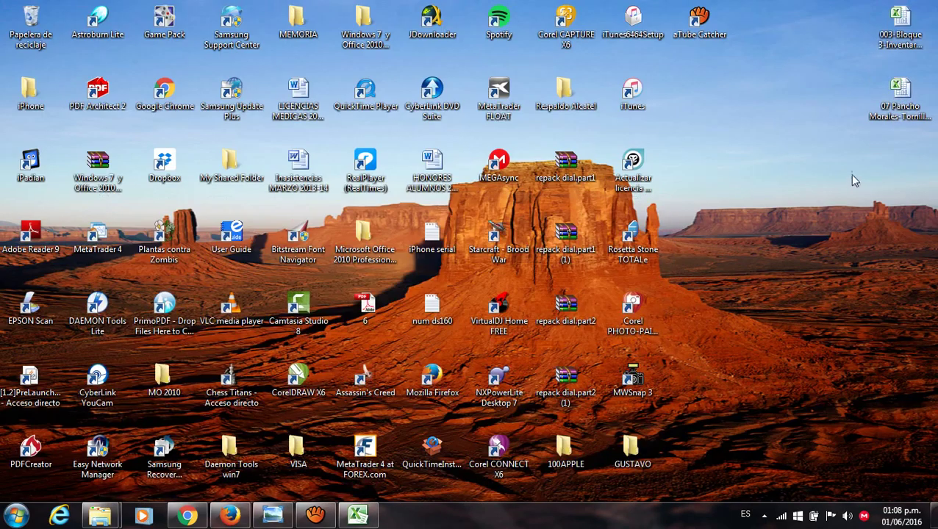
{"action": "left_click", "coordinate": [360, 516]}
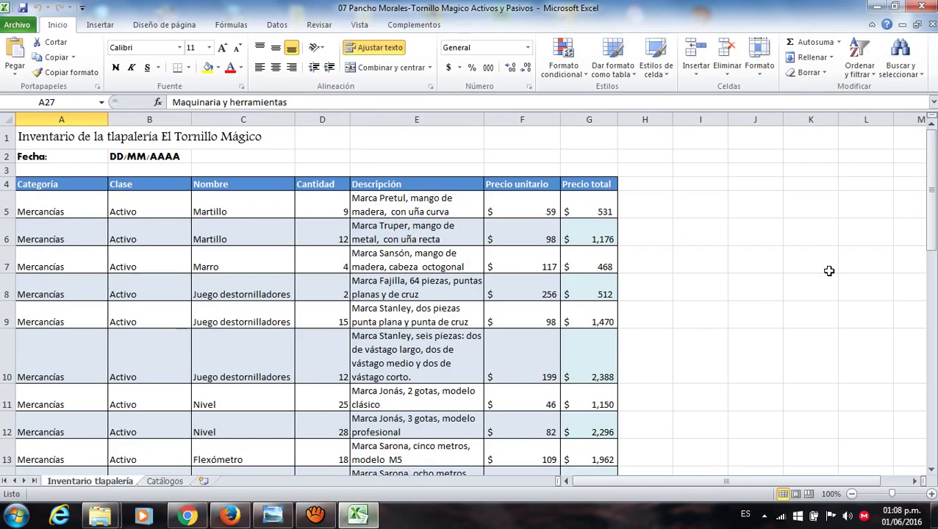
- Review the inventory entries in rows 28 to 33 that still lack a category and a class
{"action": "left_click_drag", "start_coordinate": [930, 213], "coordinate": [932, 454]}
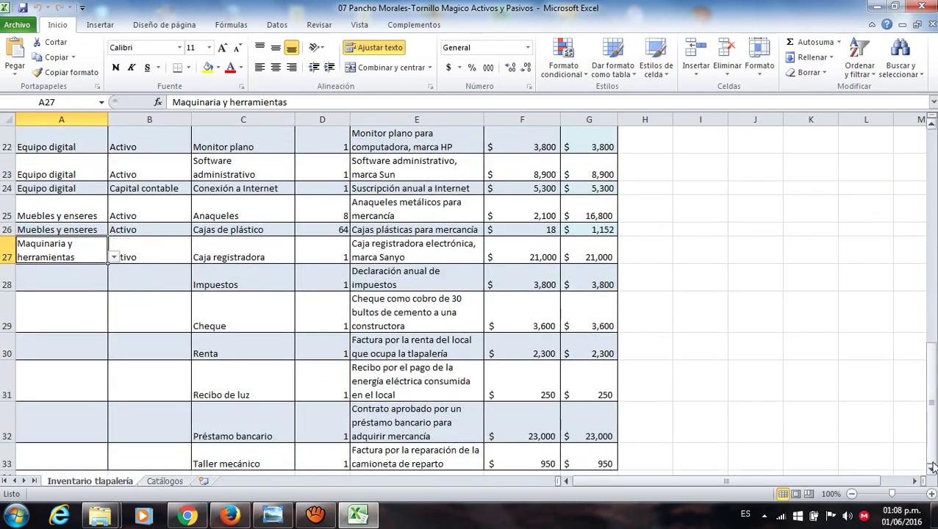
{"action": "left_click", "coordinate": [931, 469]}
{"action": "left_click", "coordinate": [931, 469]}
{"action": "left_click", "coordinate": [931, 471]}
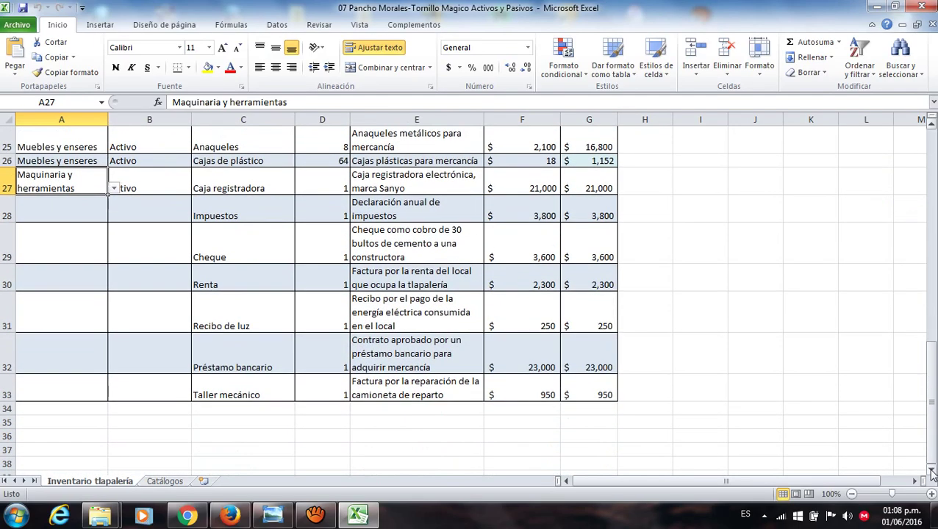
{"action": "left_click_drag", "start_coordinate": [262, 207], "coordinate": [573, 386]}
{"action": "left_click", "coordinate": [658, 391]}
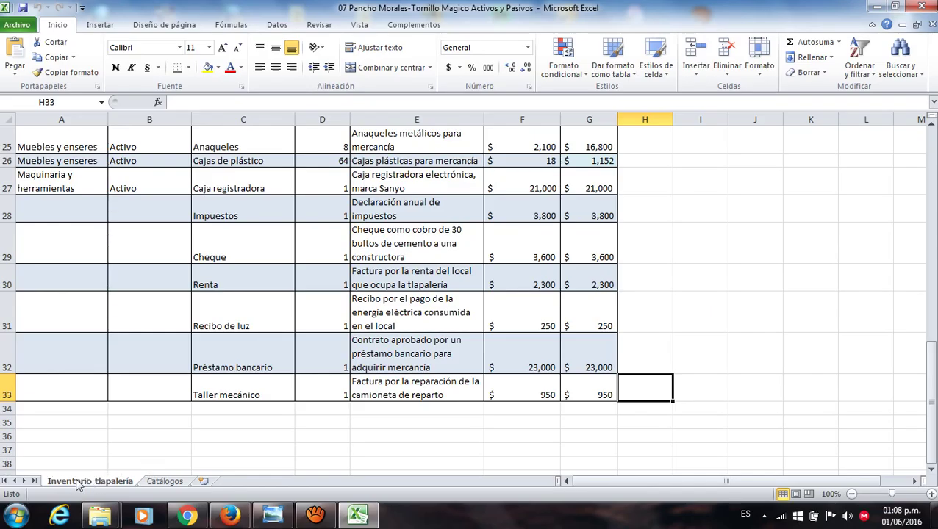
- Compare the categories listed on the Catálogos sheet with the category options offered in cell A26 of the inventory sheet
{"action": "left_click", "coordinate": [174, 482]}
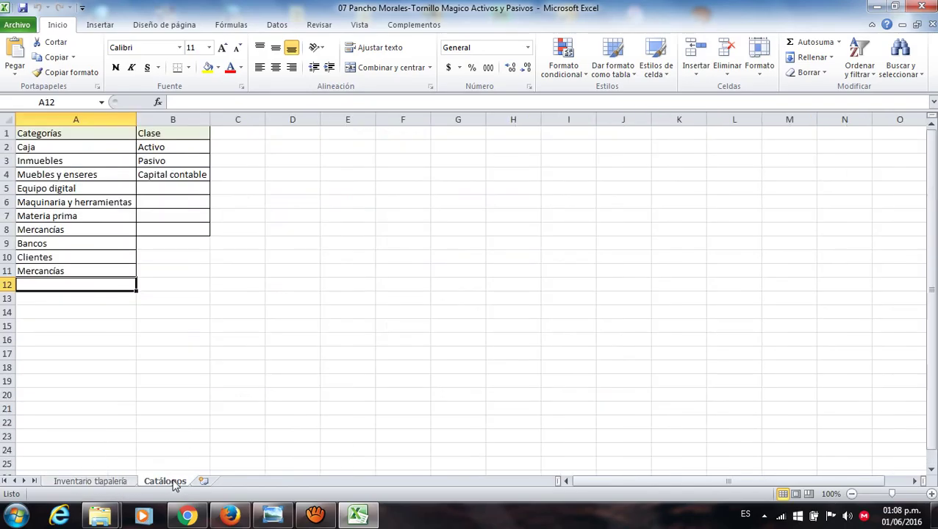
{"action": "left_click_drag", "start_coordinate": [61, 147], "coordinate": [61, 269]}
{"action": "left_click", "coordinate": [44, 148]}
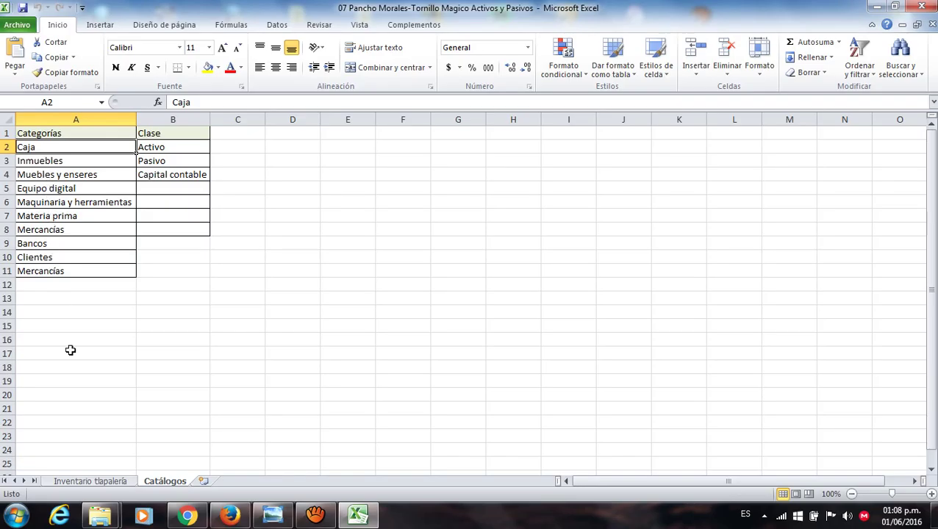
{"action": "left_click", "coordinate": [90, 482]}
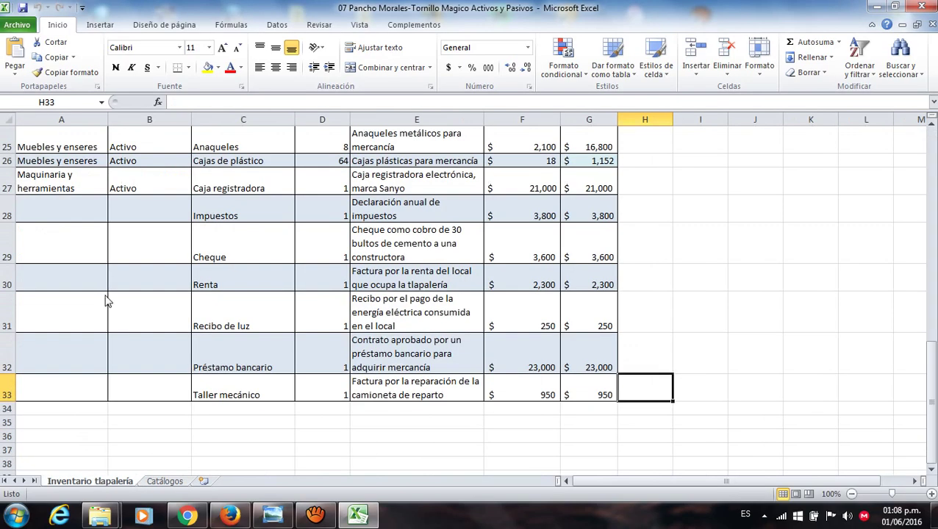
{"action": "left_click", "coordinate": [71, 159]}
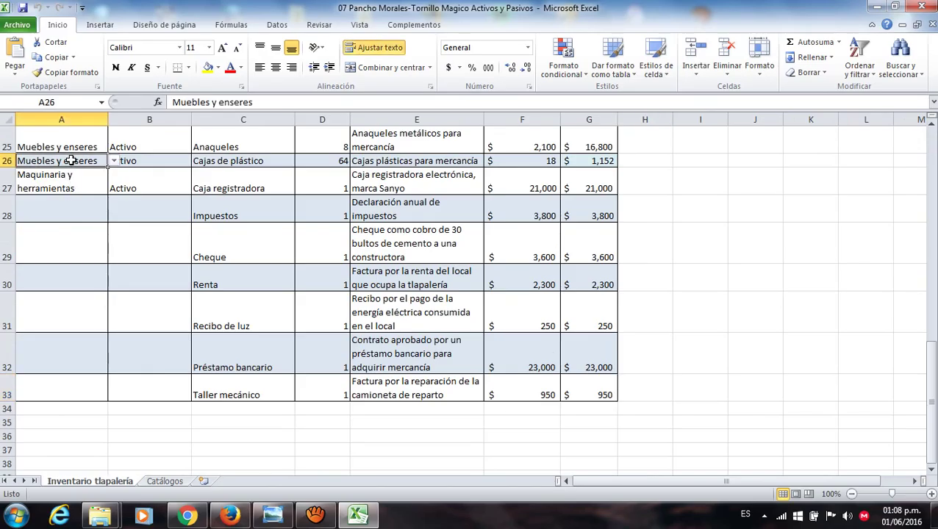
{"action": "left_click", "coordinate": [114, 161]}
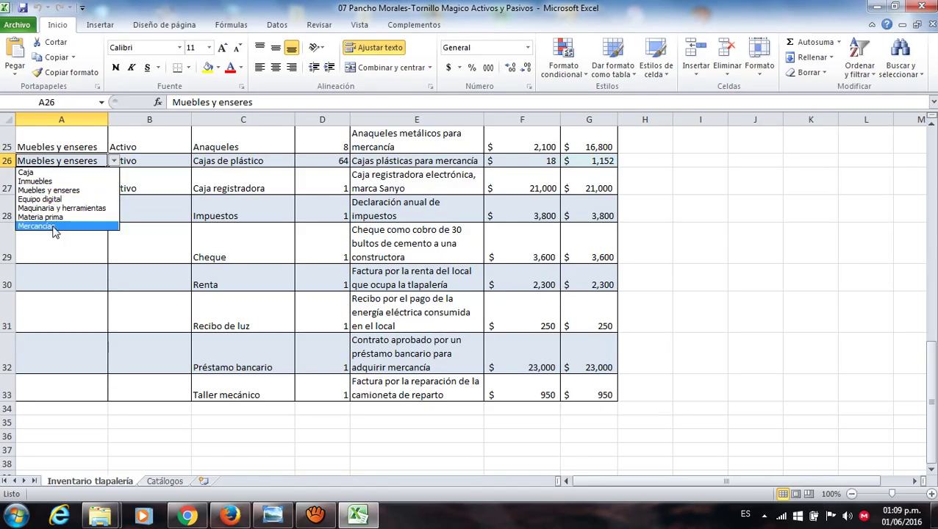
{"action": "left_click", "coordinate": [66, 245]}
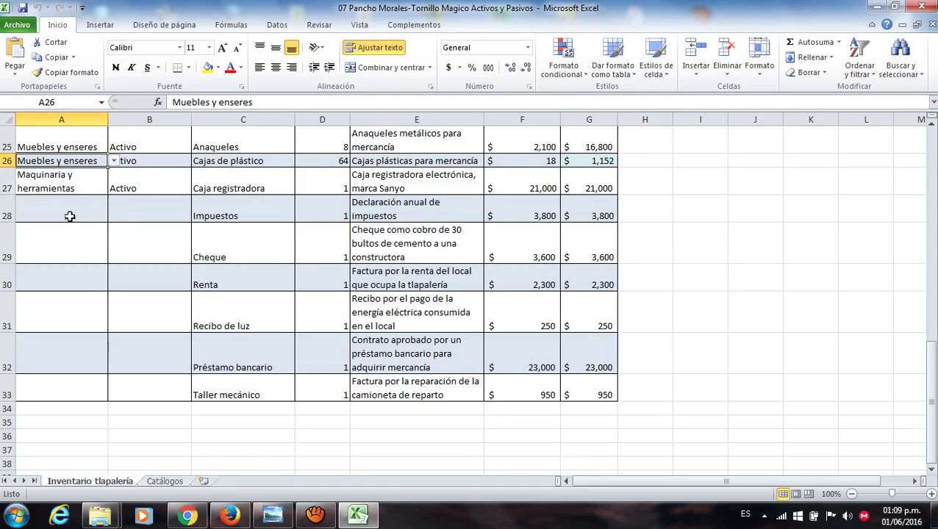
{"action": "left_click", "coordinate": [167, 482]}
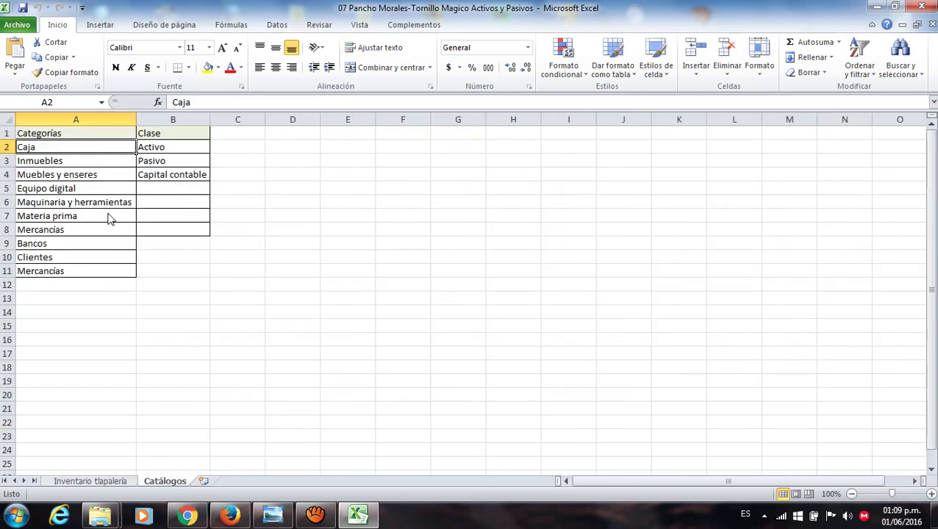
{"action": "left_click", "coordinate": [96, 481]}
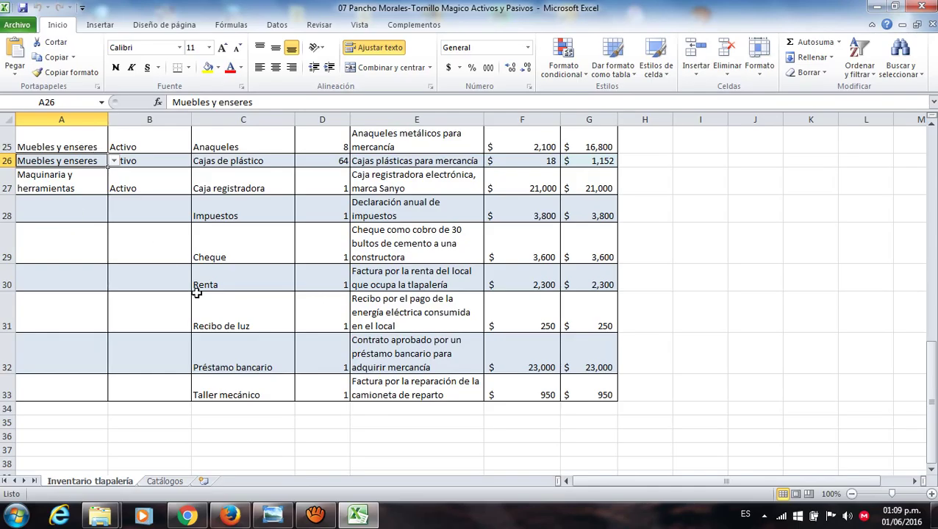
{"action": "left_click", "coordinate": [181, 483]}
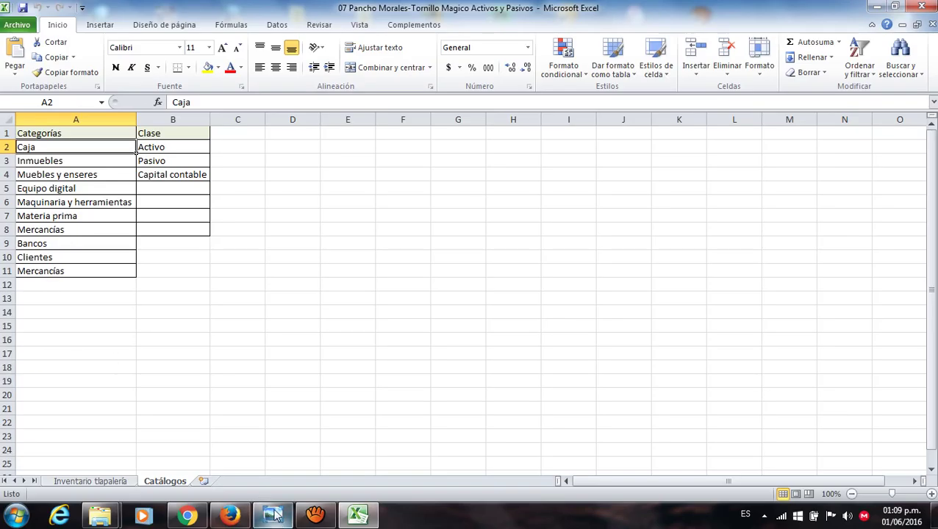
- Consult the asset and liability categories in the Clasificacion AyP image in the photo viewer, and return to the Excel workbook
{"action": "mouse_move", "coordinate": [273, 514]}
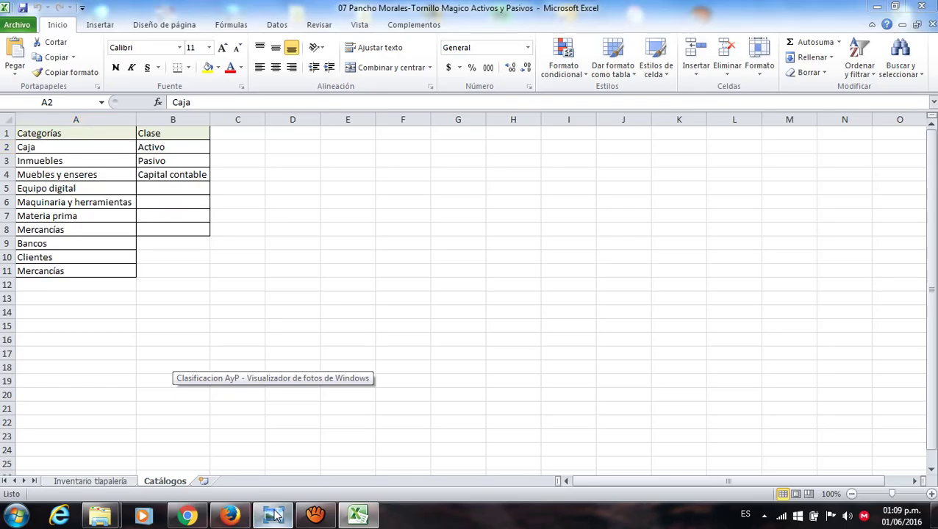
{"action": "left_click", "coordinate": [273, 514]}
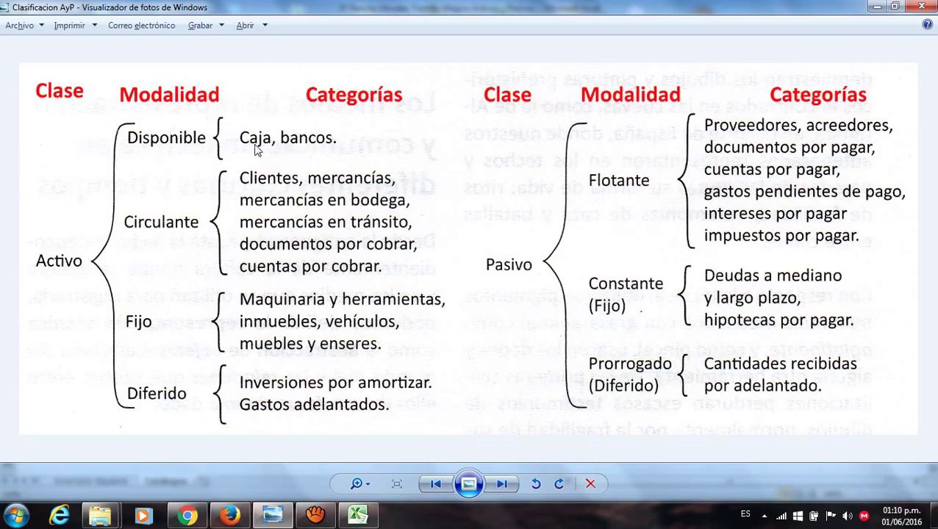
{"action": "left_click", "coordinate": [358, 517]}
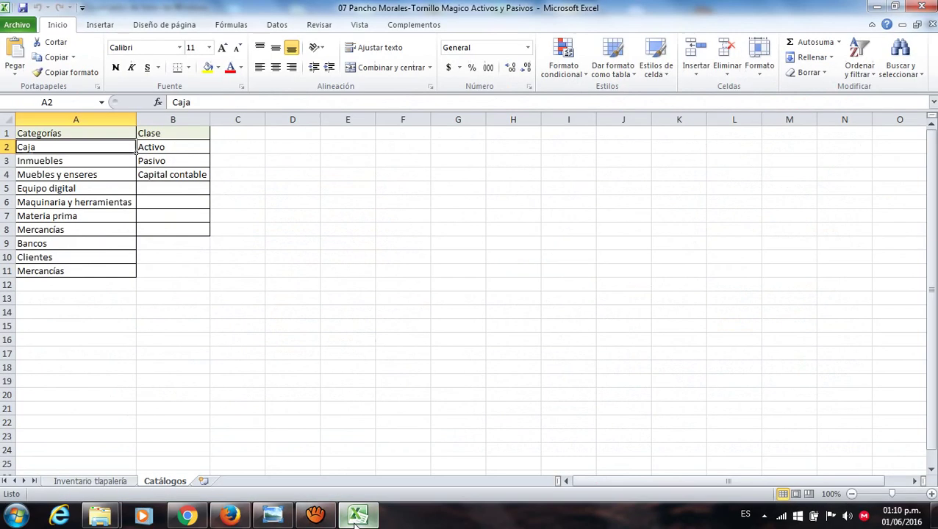
- Add the categories Caja and Bancos in cells A12 and A13 of the Catálogos sheet
{"action": "left_click", "coordinate": [72, 285]}
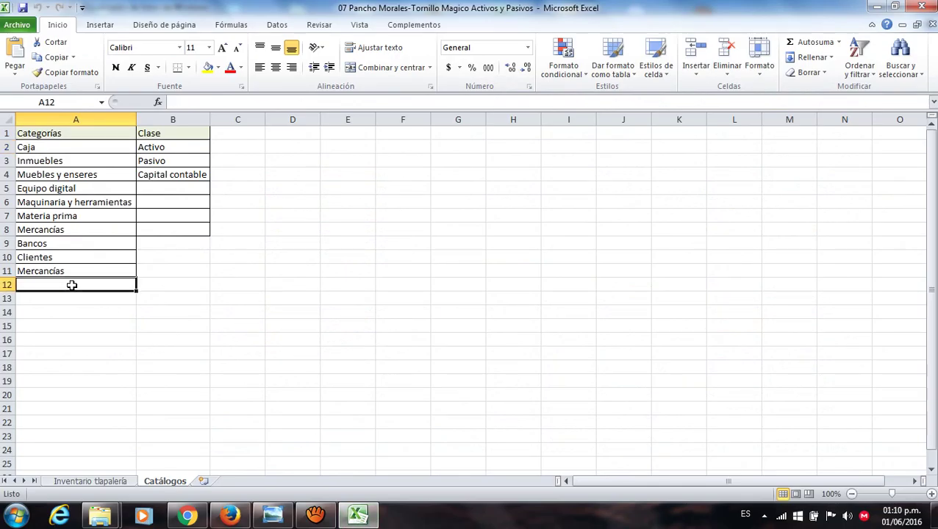
{"action": "type", "text": "Caja"}
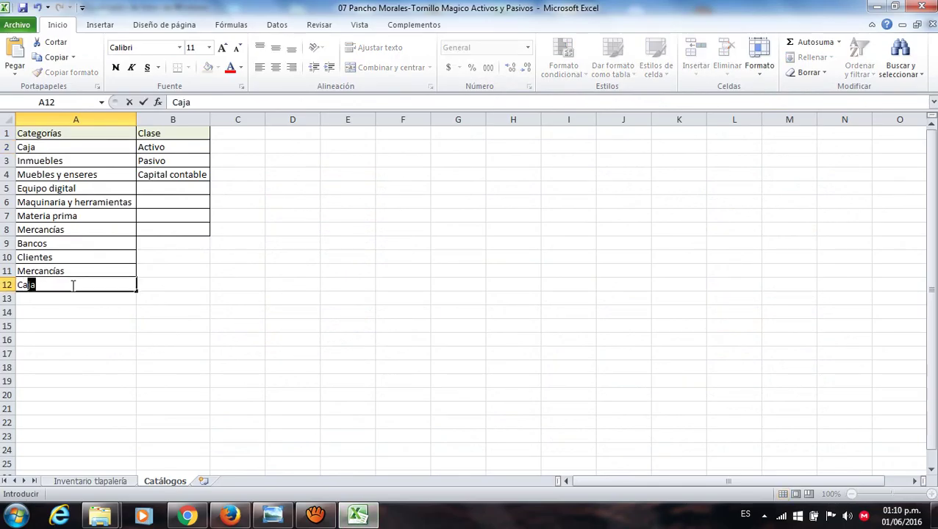
{"action": "key", "text": "Return"}
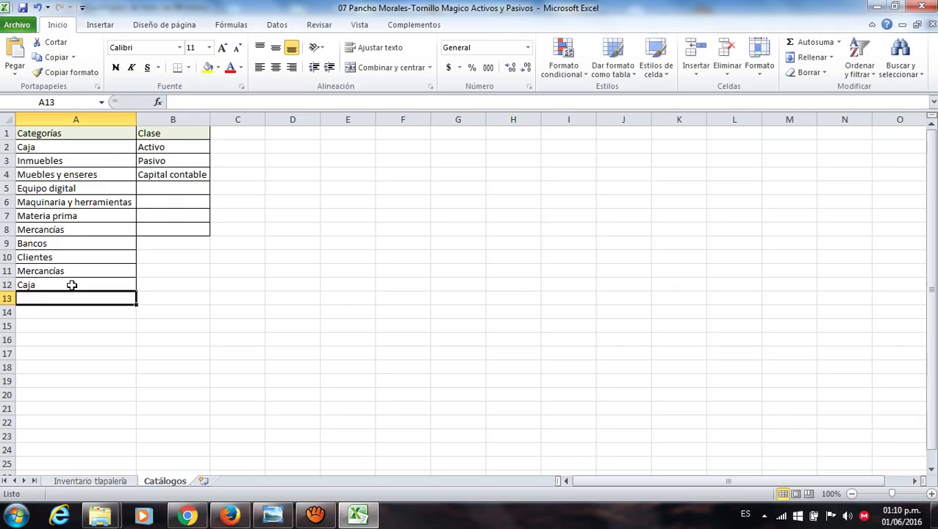
{"action": "type", "text": "Bancos"}
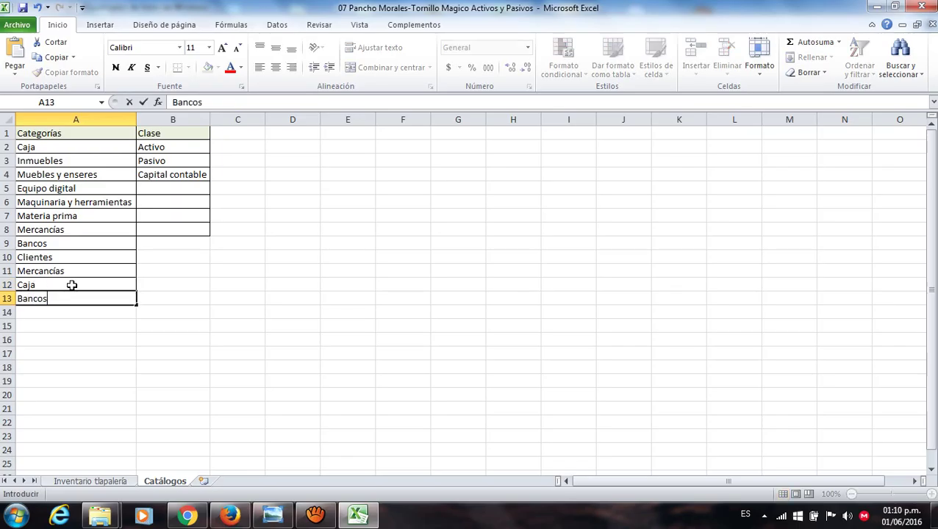
{"action": "key", "text": "Return"}
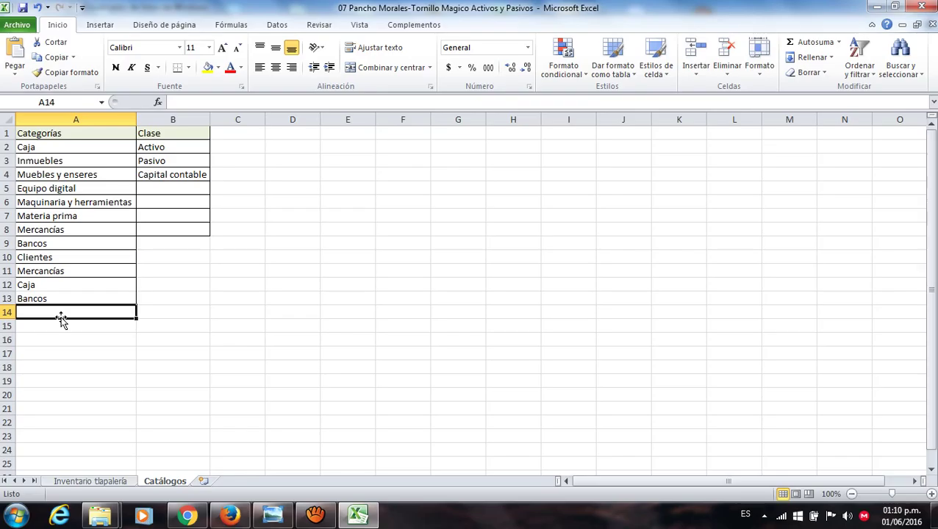
- Check the classification image in the photo viewer and add the categories Clientes and Mercancías in cells A14 and A15 of the Catálogos sheet
{"action": "key", "text": "alt+Tab"}
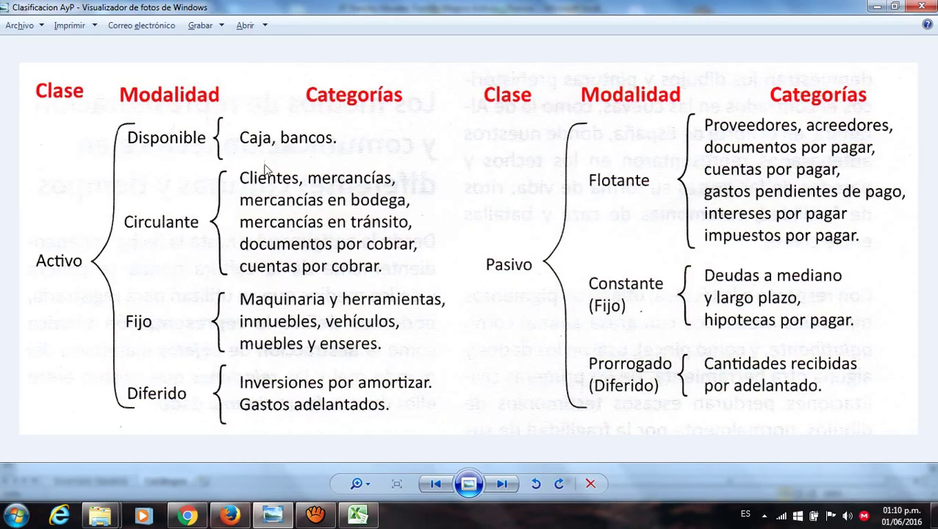
{"action": "key", "text": "alt+Tab"}
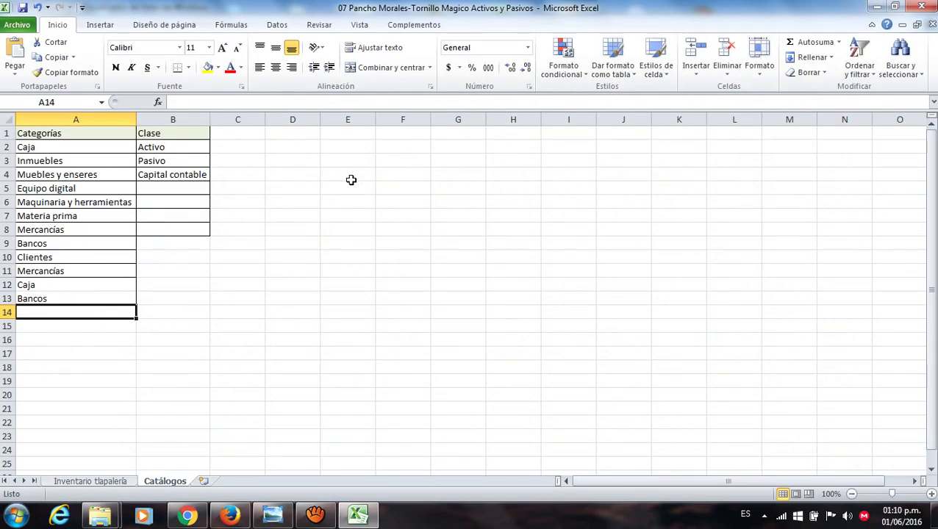
{"action": "type", "text": "Clientes"}
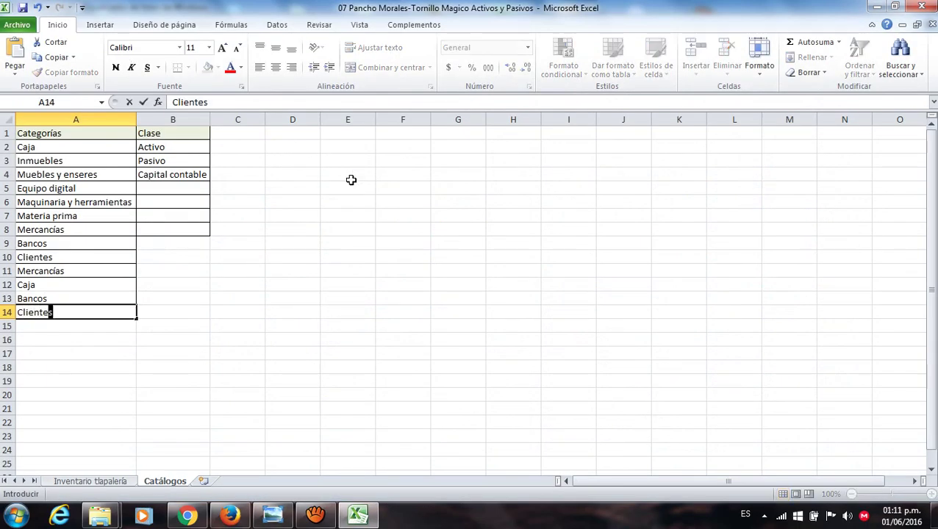
{"action": "key", "text": "Return"}
{"action": "type", "text": "M"}
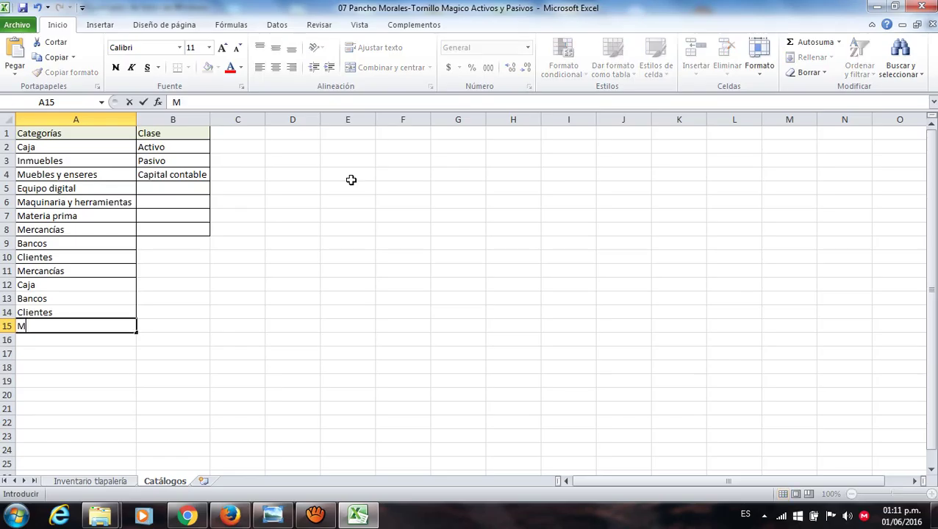
{"action": "type", "text": "ercanc"}
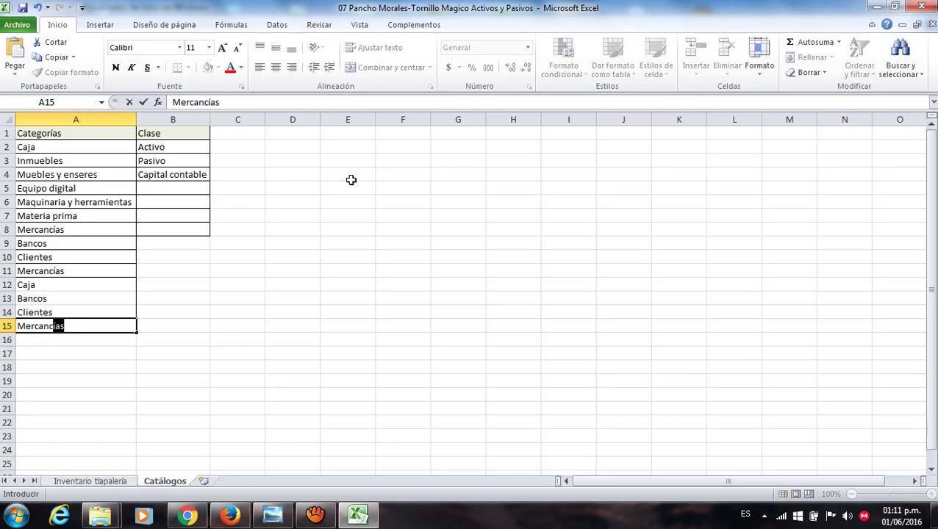
{"action": "type", "text": "ías"}
{"action": "key", "text": "Return"}
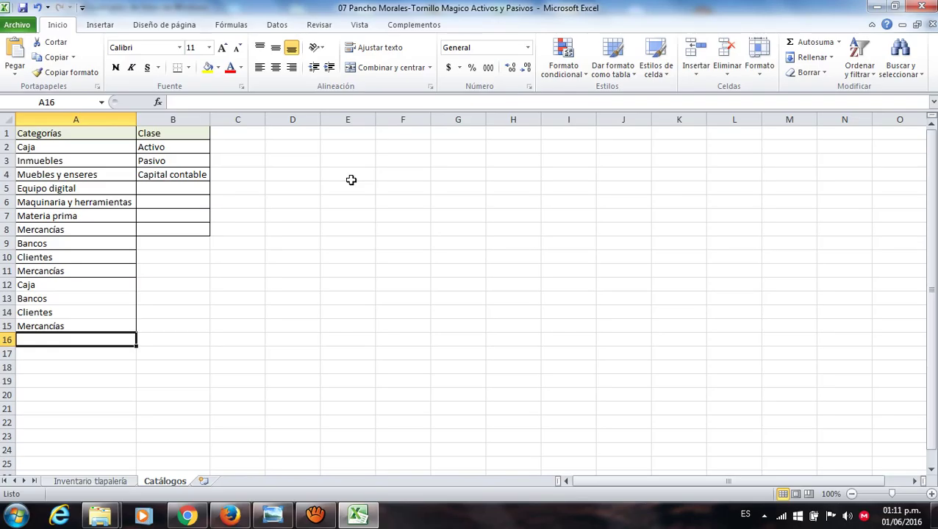
{"action": "key", "text": "alt+Tab"}
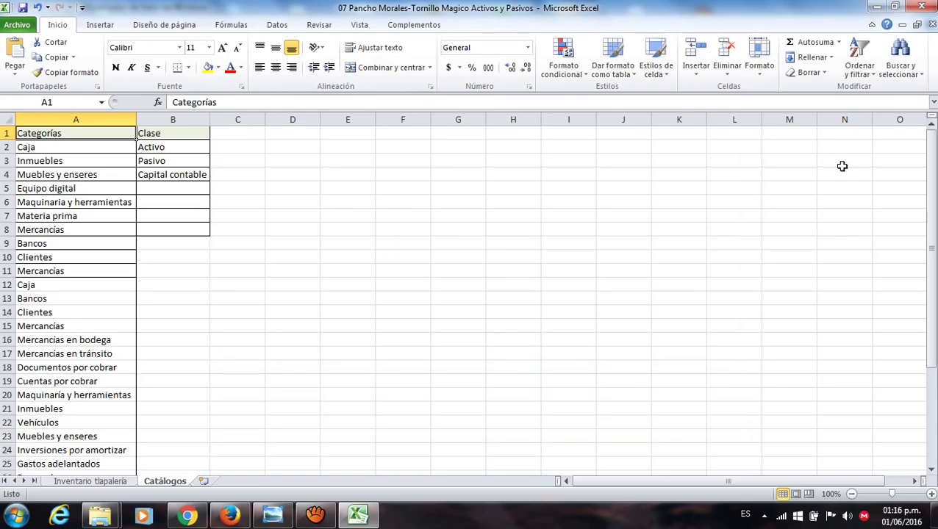
- Review the full category list in column A of the Catálogos sheet, from the Categorías header down to its last entry
{"action": "key", "text": "Down"}
{"action": "key", "text": "Down"}
{"action": "key", "text": "Down"}
{"action": "key", "text": "Down"}
{"action": "key", "text": "Down"}
{"action": "key", "text": "Down"}
{"action": "key", "text": "Down"}
{"action": "key", "text": "Down"}
{"action": "key", "text": "Down"}
{"action": "key", "text": "Down"}
{"action": "key", "text": "Down"}
{"action": "key", "text": "Down"}
{"action": "key", "text": "Down"}
{"action": "key", "text": "Down"}
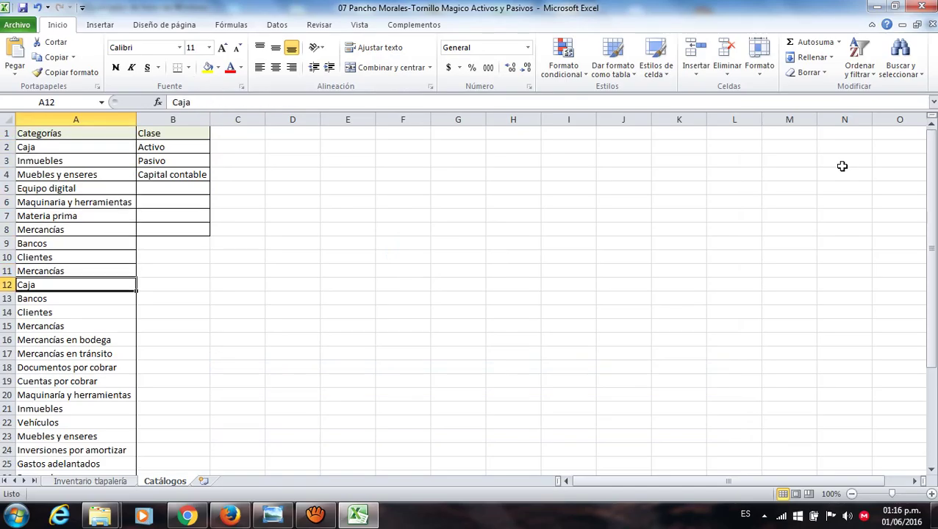
{"action": "key", "text": "Down"}
{"action": "key", "text": "Down"}
{"action": "key", "text": "Down"}
{"action": "key", "text": "Down"}
{"action": "key", "text": "Down"}
{"action": "key", "text": "Down"}
{"action": "key", "text": "Down"}
{"action": "key", "text": "Down"}
{"action": "key", "text": "Down"}
{"action": "key", "text": "Down"}
{"action": "key", "text": "Down"}
{"action": "key", "text": "Down"}
{"action": "key", "text": "Down"}
{"action": "key", "text": "Down"}
{"action": "key", "text": "Down"}
{"action": "key", "text": "Down"}
{"action": "key", "text": "Down"}
{"action": "key", "text": "Down"}
{"action": "key", "text": "Down"}
{"action": "key", "text": "Down"}
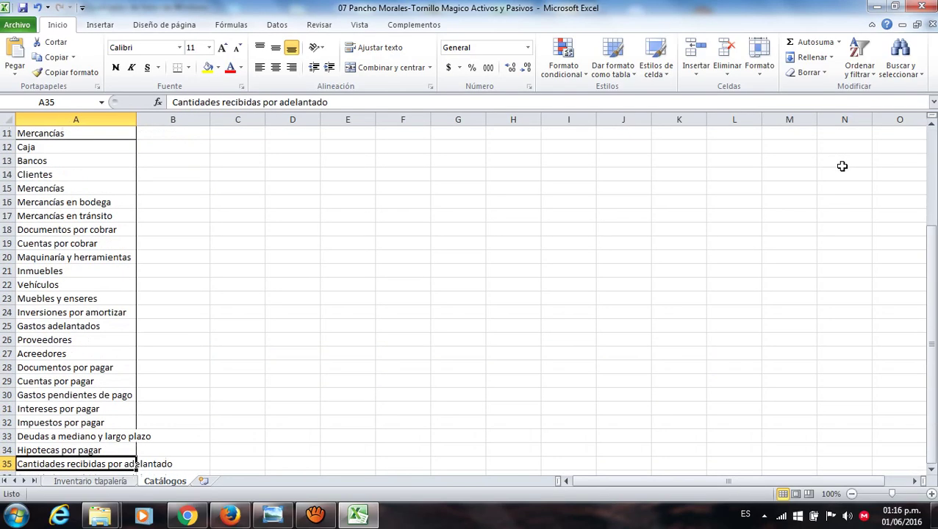
{"action": "key", "text": "Up"}
{"action": "key", "text": "Up"}
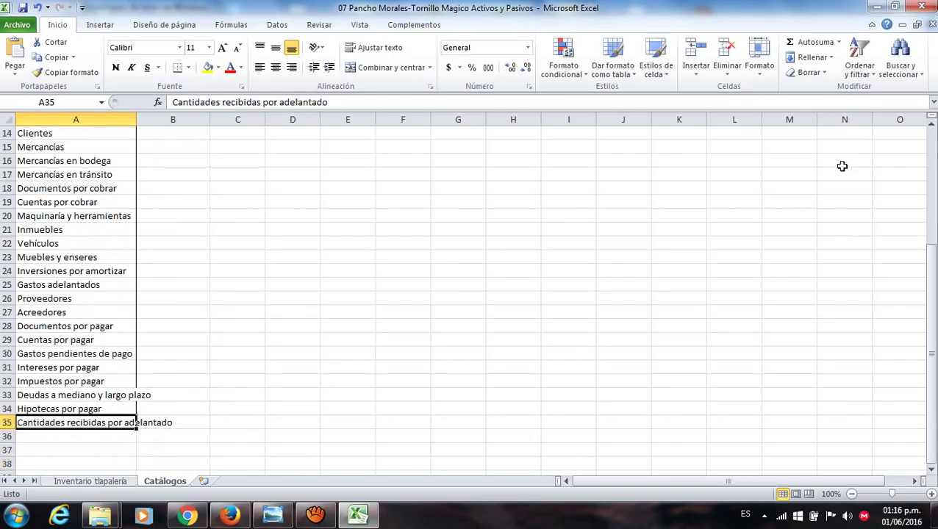
{"action": "key", "text": "Up"}
{"action": "key", "text": "Up"}
{"action": "key", "text": "Up"}
{"action": "key", "text": "Up"}
{"action": "key", "text": "Up"}
{"action": "key", "text": "Up"}
{"action": "key", "text": "Up"}
{"action": "key", "text": "Up"}
{"action": "key", "text": "Up"}
{"action": "key", "text": "Up"}
{"action": "key", "text": "Up"}
{"action": "key", "text": "Up"}
{"action": "key", "text": "Up"}
{"action": "key", "text": "Up"}
{"action": "key", "text": "Up"}
{"action": "key", "text": "Up"}
{"action": "key", "text": "Up"}
{"action": "key", "text": "Up"}
{"action": "key", "text": "Up"}
{"action": "key", "text": "Up"}
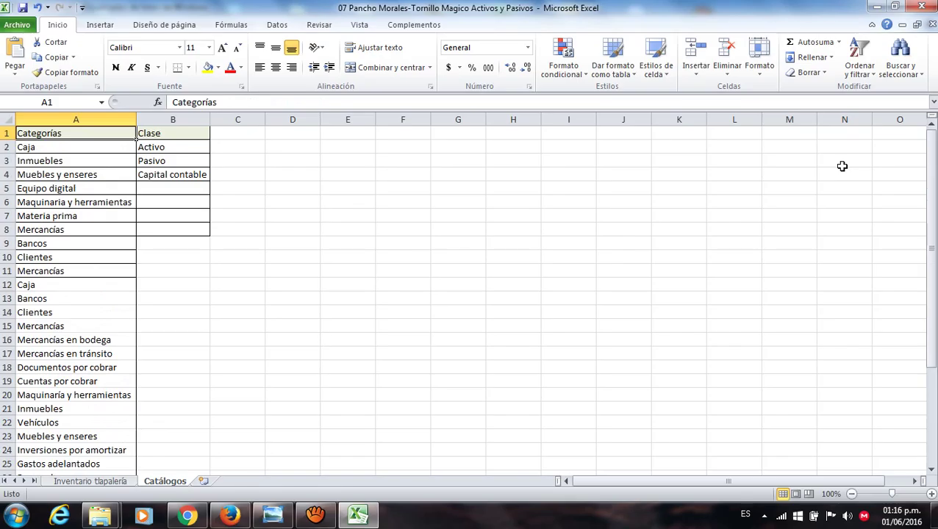
{"action": "key", "text": "Down"}
{"action": "key", "text": "Down"}
{"action": "key", "text": "Down"}
{"action": "key", "text": "Down"}
{"action": "key", "text": "Down"}
{"action": "key", "text": "Down"}
{"action": "key", "text": "Down"}
{"action": "key", "text": "Down"}
{"action": "key", "text": "Down"}
{"action": "key", "text": "Down"}
{"action": "key", "text": "Down"}
{"action": "key", "text": "Down"}
{"action": "key", "text": "Down"}
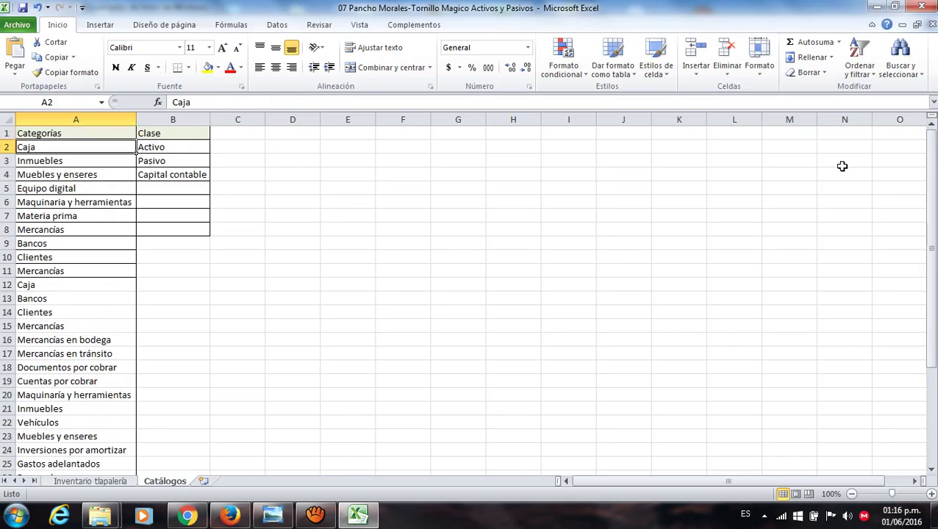
{"action": "key", "text": "Down"}
{"action": "key", "text": "Down"}
{"action": "key", "text": "Down"}
{"action": "key", "text": "Down"}
{"action": "key", "text": "Down"}
{"action": "key", "text": "Down"}
{"action": "key", "text": "Down"}
{"action": "key", "text": "Down"}
{"action": "key", "text": "Down"}
{"action": "key", "text": "Down"}
{"action": "key", "text": "Down"}
{"action": "key", "text": "Down"}
{"action": "key", "text": "Down"}
{"action": "key", "text": "Down"}
{"action": "key", "text": "Down"}
{"action": "key", "text": "Down"}
{"action": "key", "text": "Down"}
{"action": "key", "text": "Down"}
{"action": "key", "text": "Down"}
{"action": "key", "text": "Down"}
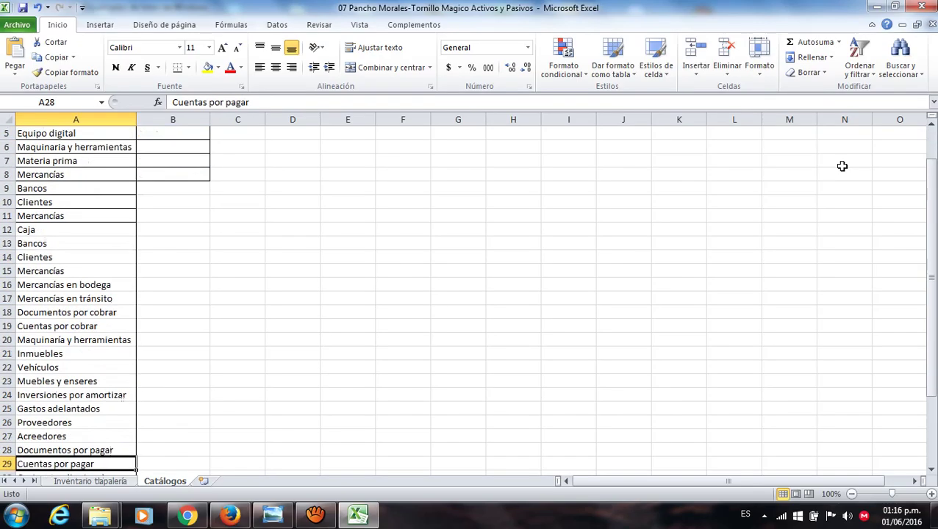
- Go to the last category in cell A35 and autofit the width of column A to its longest entry
{"action": "key", "text": "Up"}
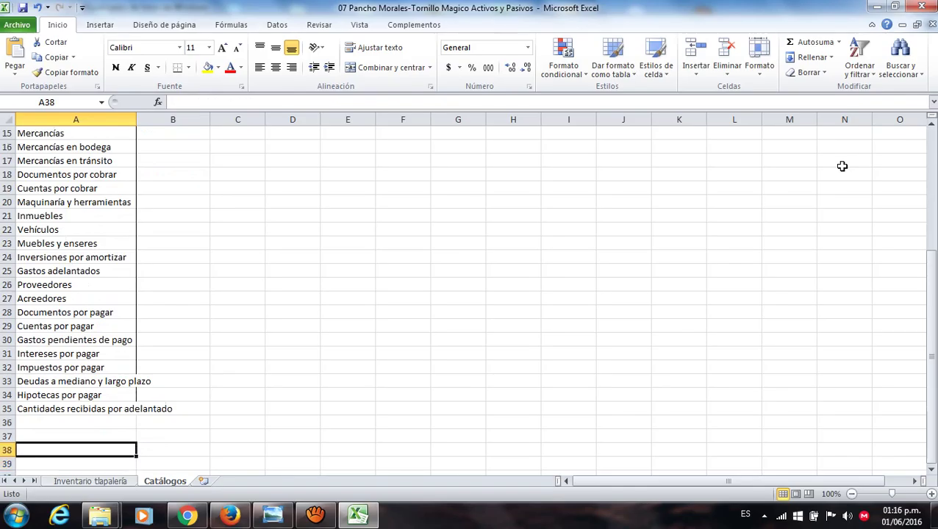
{"action": "key", "text": "Up"}
{"action": "key", "text": "Up"}
{"action": "key", "text": "Up"}
{"action": "key", "text": "Up"}
{"action": "key", "text": "Up"}
{"action": "key", "text": "Up"}
{"action": "key", "text": "Up"}
{"action": "key", "text": "Down"}
{"action": "key", "text": "Down"}
{"action": "key", "text": "Down"}
{"action": "key", "text": "Down"}
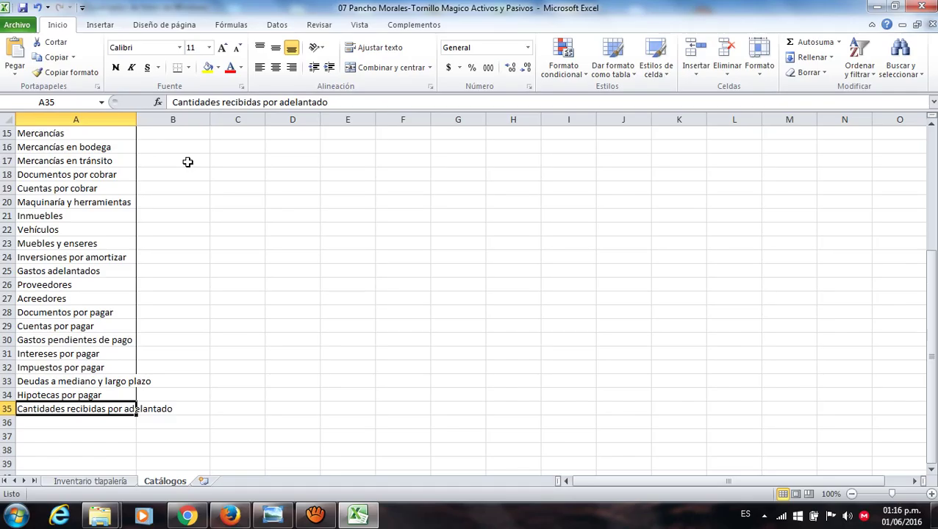
{"action": "double_click", "coordinate": [136, 119]}
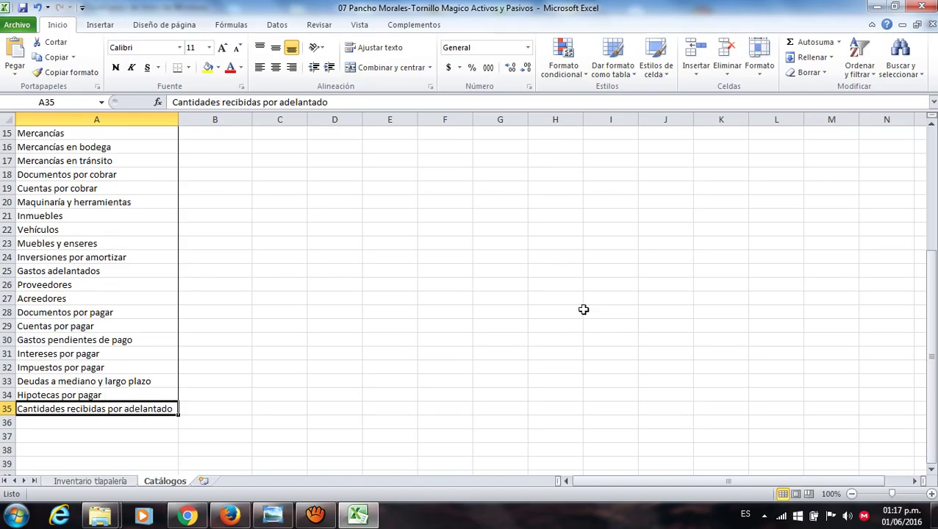
- Try applying all borders to the added categories in cells A12:A35, and undo the border formatting
{"action": "left_click_drag", "start_coordinate": [929, 312], "coordinate": [923, 163]}
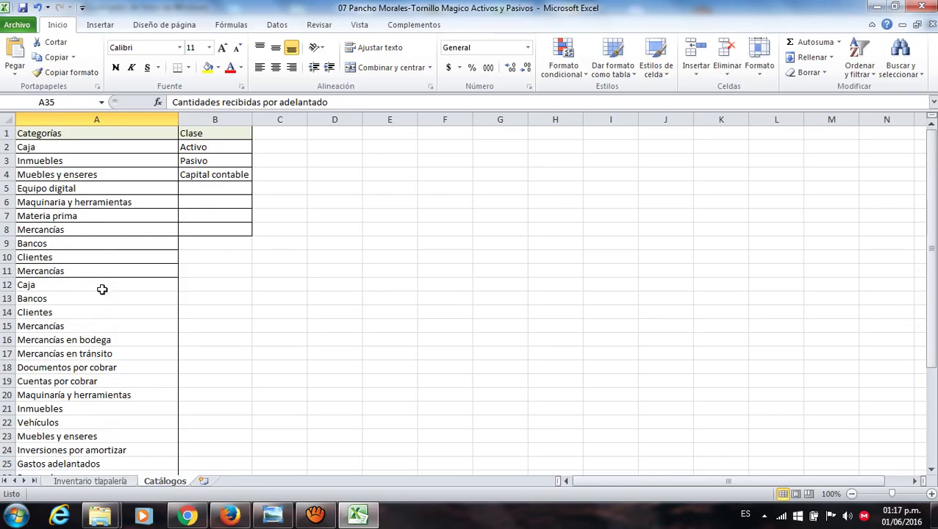
{"action": "left_click_drag", "start_coordinate": [76, 285], "coordinate": [99, 435]}
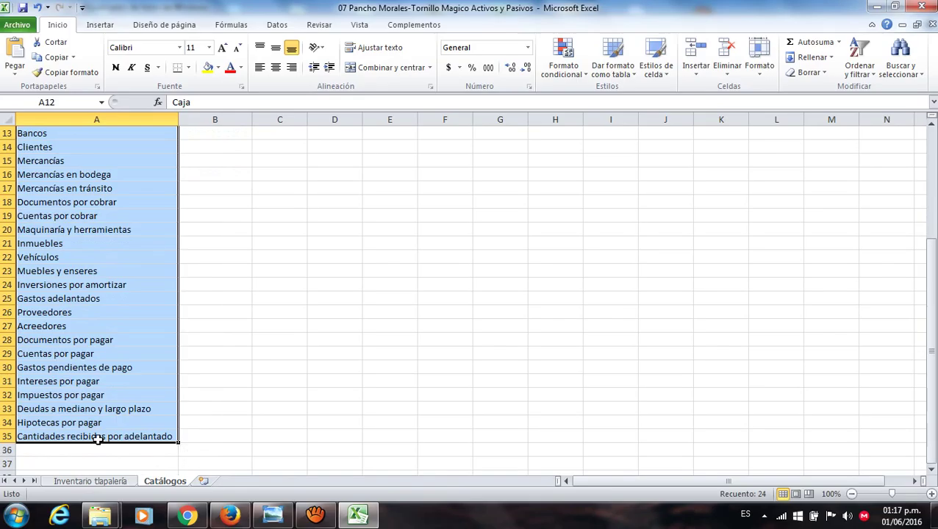
{"action": "left_click", "coordinate": [189, 68]}
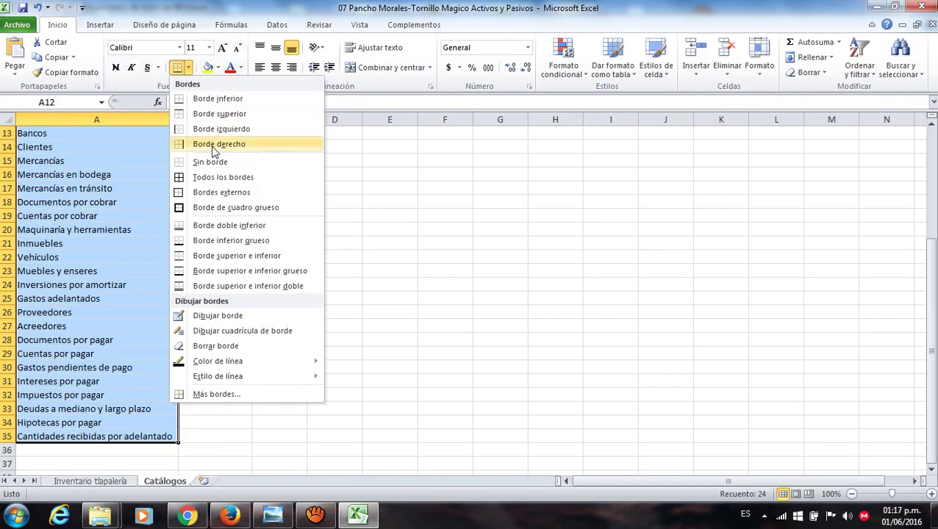
{"action": "left_click", "coordinate": [232, 178]}
{"action": "scroll", "coordinate": [329, 209], "scroll_direction": "up", "scroll_amount": 4}
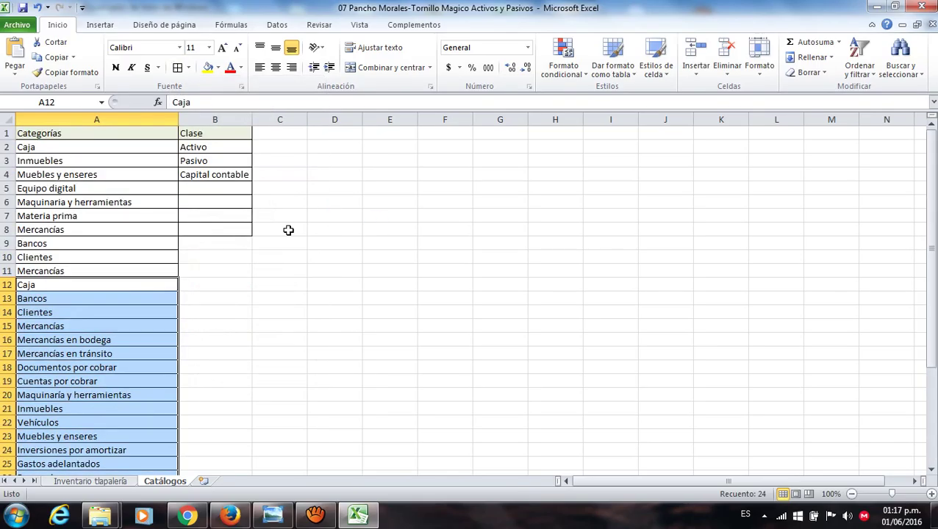
{"action": "left_click", "coordinate": [257, 353]}
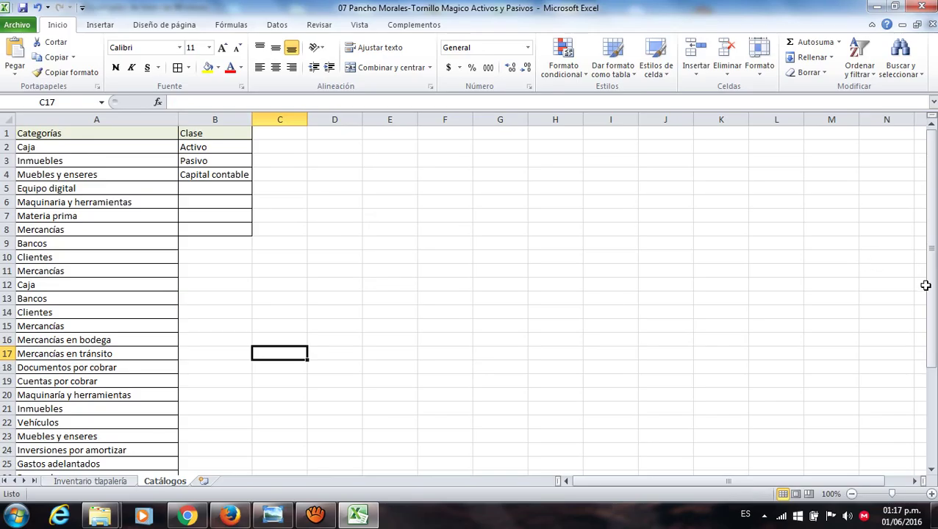
{"action": "left_click_drag", "start_coordinate": [931, 286], "coordinate": [932, 295]}
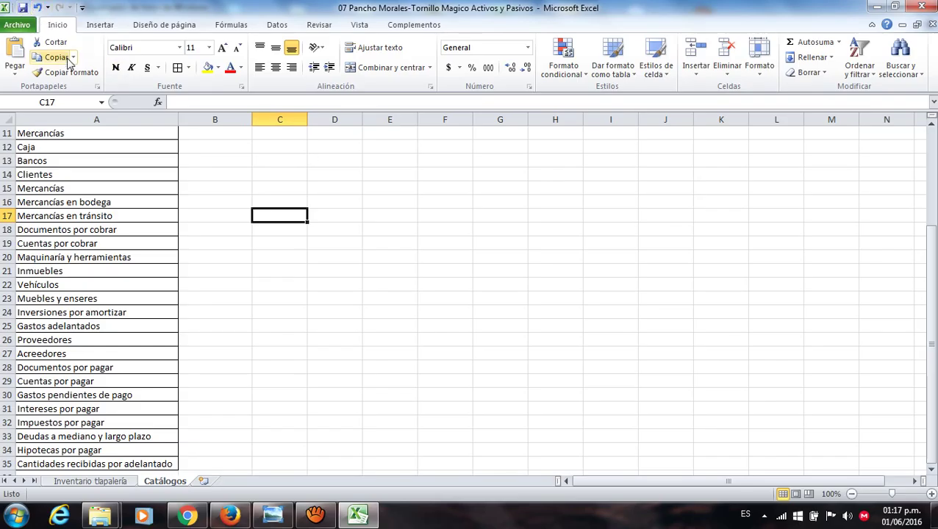
{"action": "left_click", "coordinate": [38, 11]}
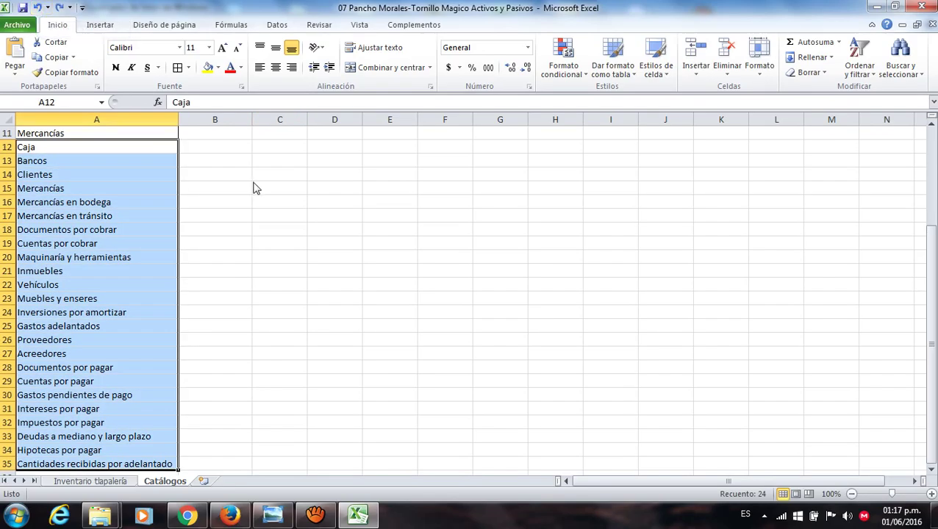
{"action": "left_click", "coordinate": [317, 242]}
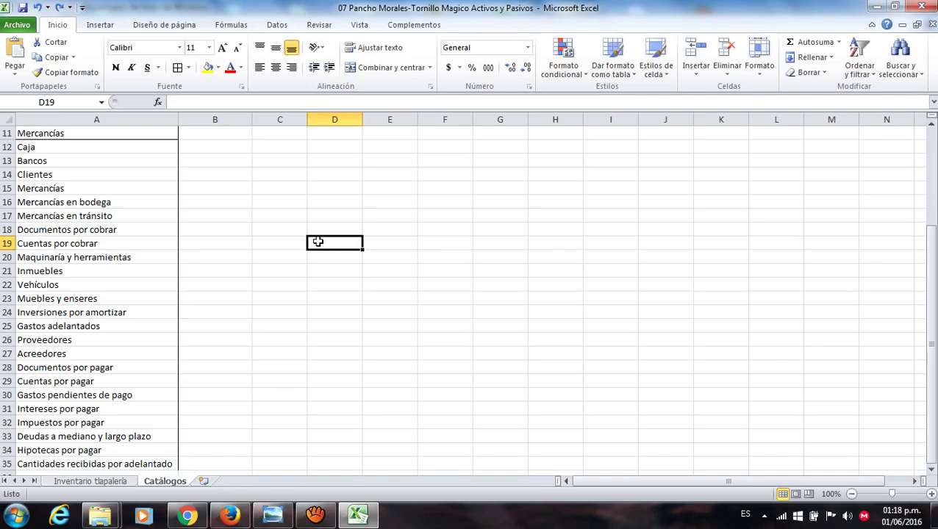
- Compare the Caja, Mercancías and Inmuebles entries between the original and the added parts of the category list
{"action": "left_click_drag", "start_coordinate": [930, 272], "coordinate": [931, 154]}
{"action": "left_click", "coordinate": [81, 148]}
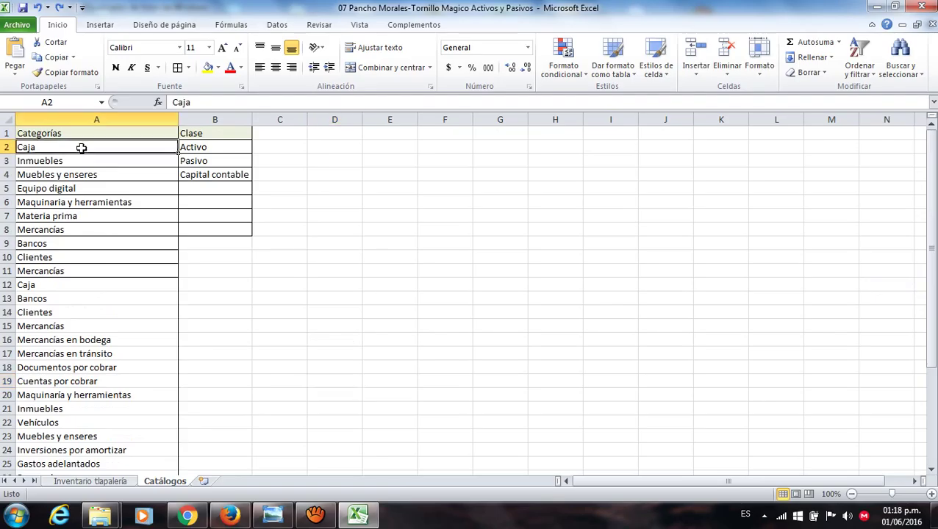
{"action": "left_click", "coordinate": [82, 287]}
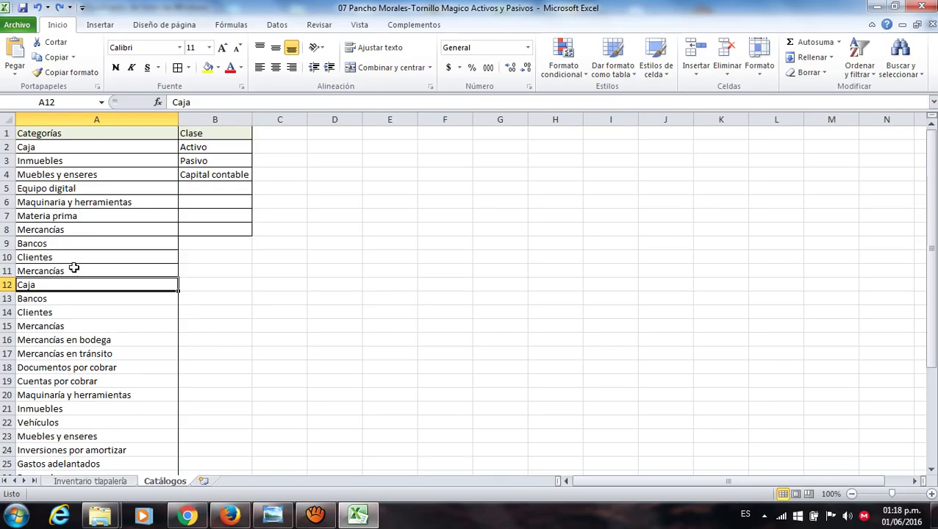
{"action": "left_click", "coordinate": [68, 230]}
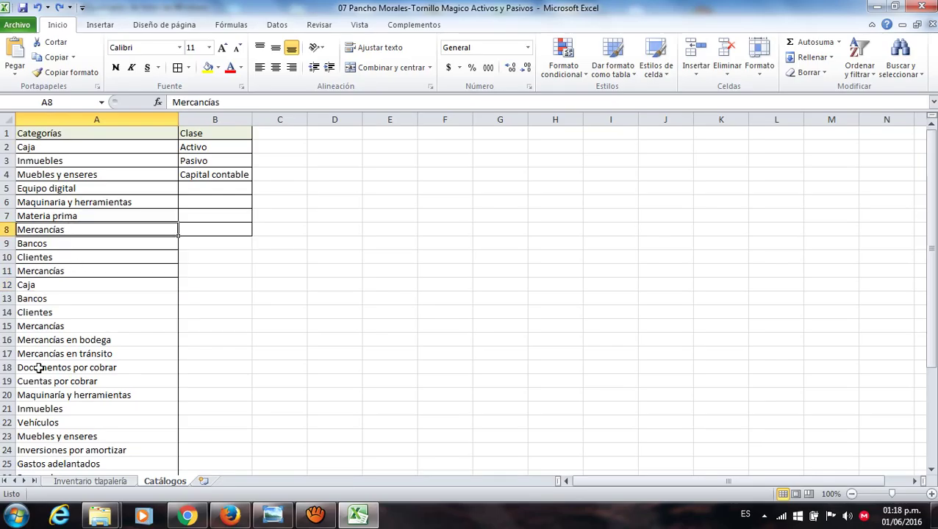
{"action": "left_click", "coordinate": [54, 326]}
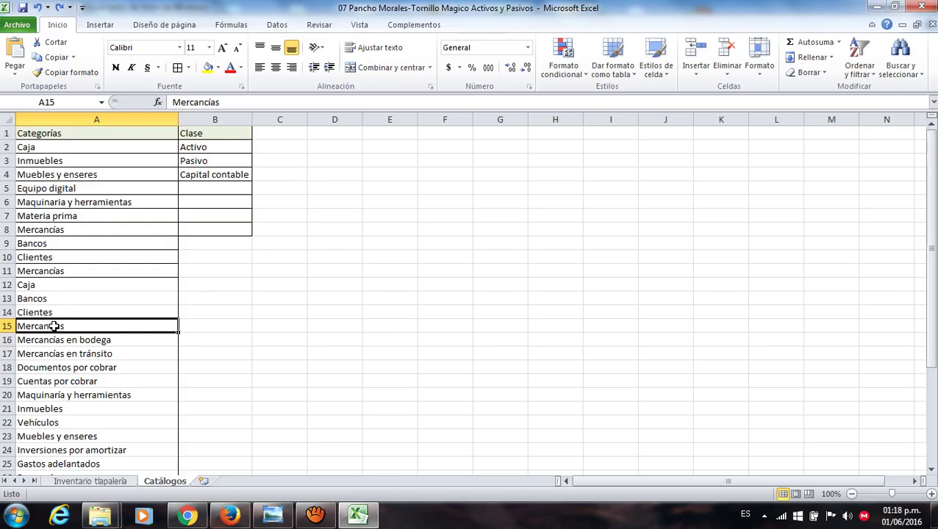
{"action": "left_click", "coordinate": [46, 407]}
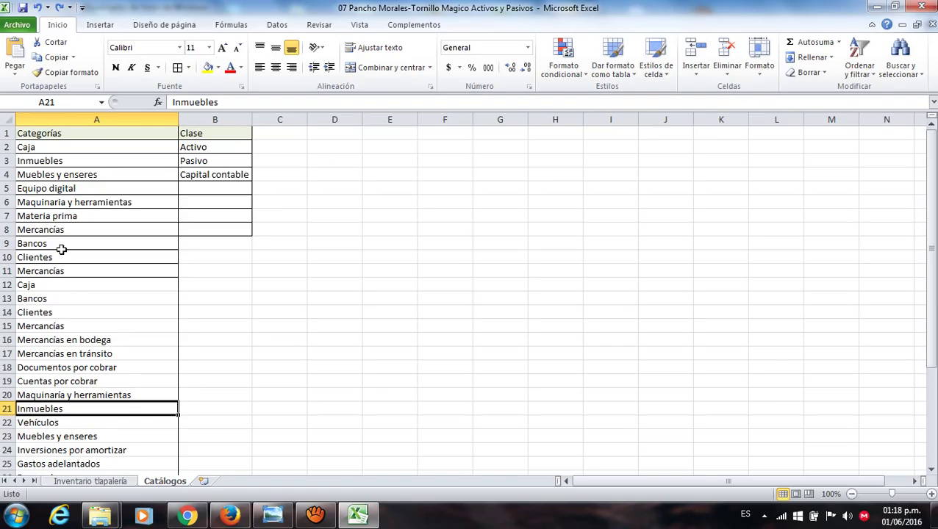
{"action": "left_click", "coordinate": [44, 162]}
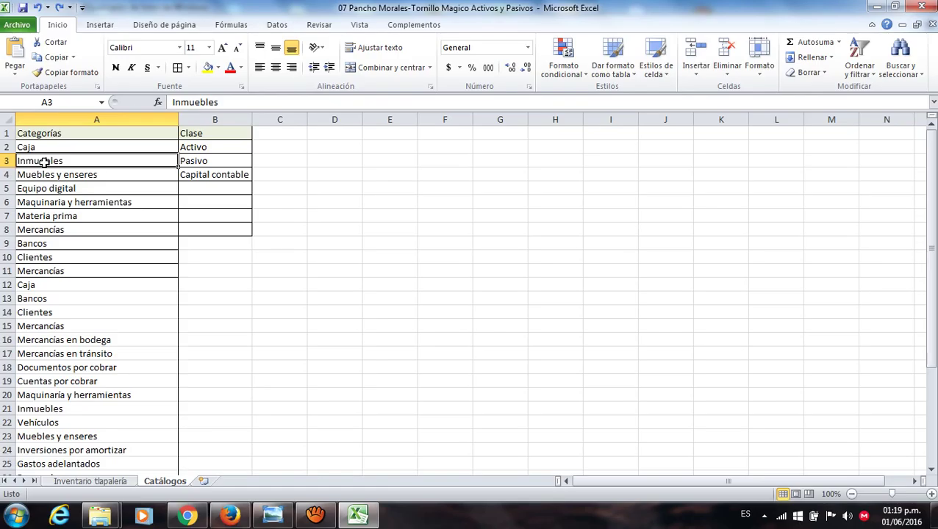
- Remove duplicates from cells A2:A35, continuing with the current selection and using the Categorías column
{"action": "left_click", "coordinate": [278, 25]}
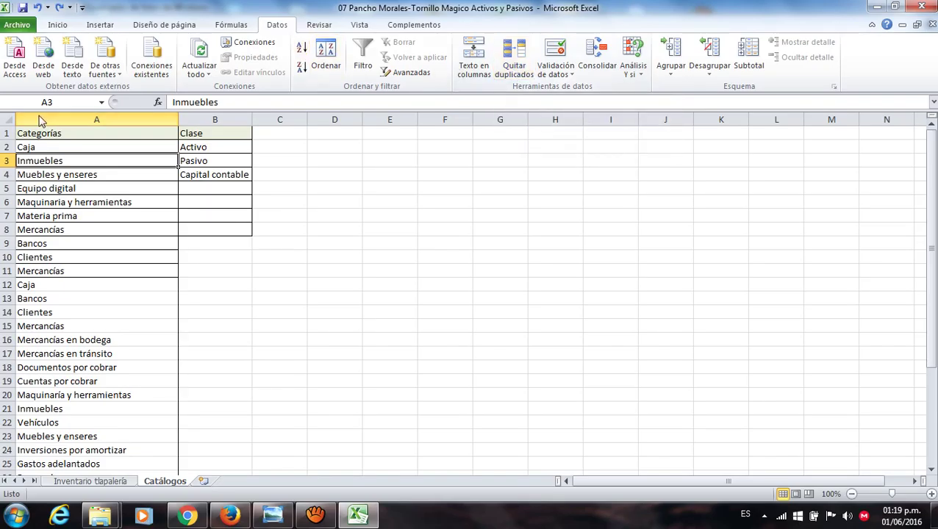
{"action": "left_click", "coordinate": [70, 147]}
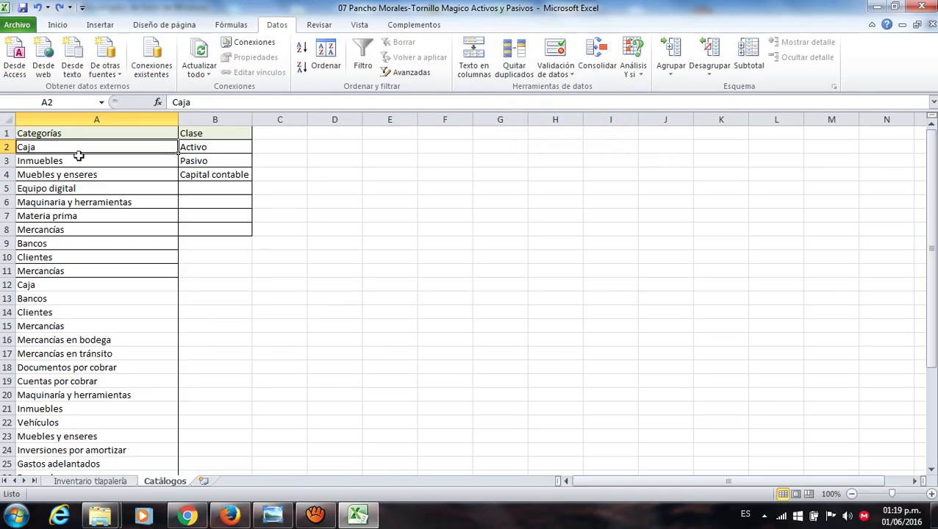
{"action": "left_click_drag", "start_coordinate": [77, 151], "coordinate": [70, 449]}
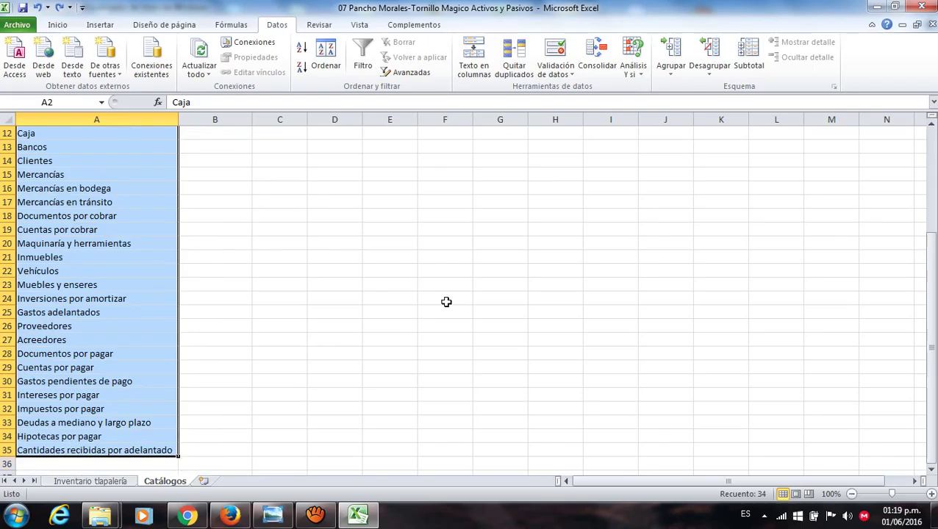
{"action": "left_click", "coordinate": [511, 77]}
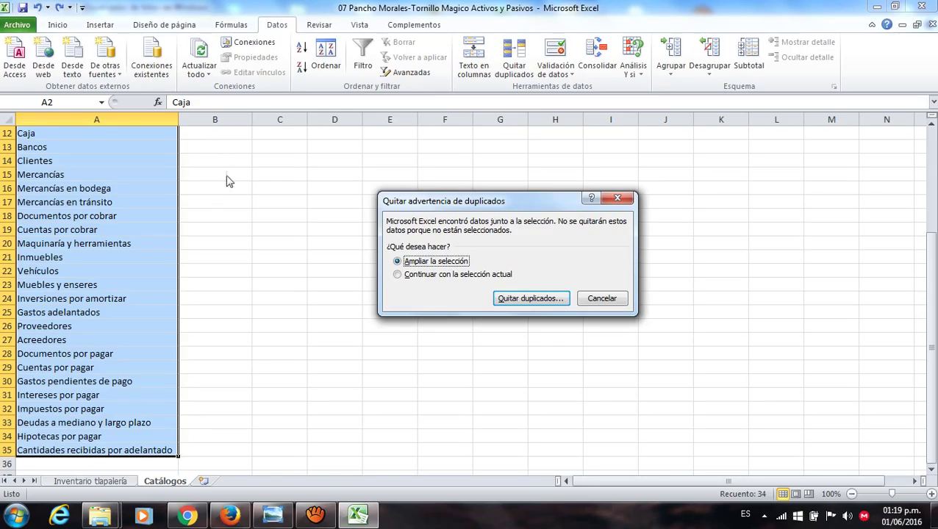
{"action": "left_click", "coordinate": [397, 274]}
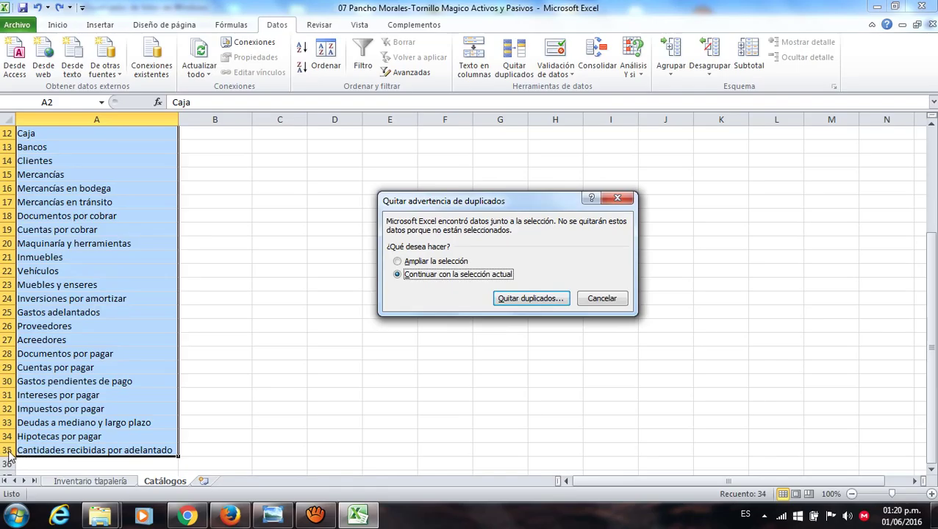
{"action": "left_click", "coordinate": [523, 299]}
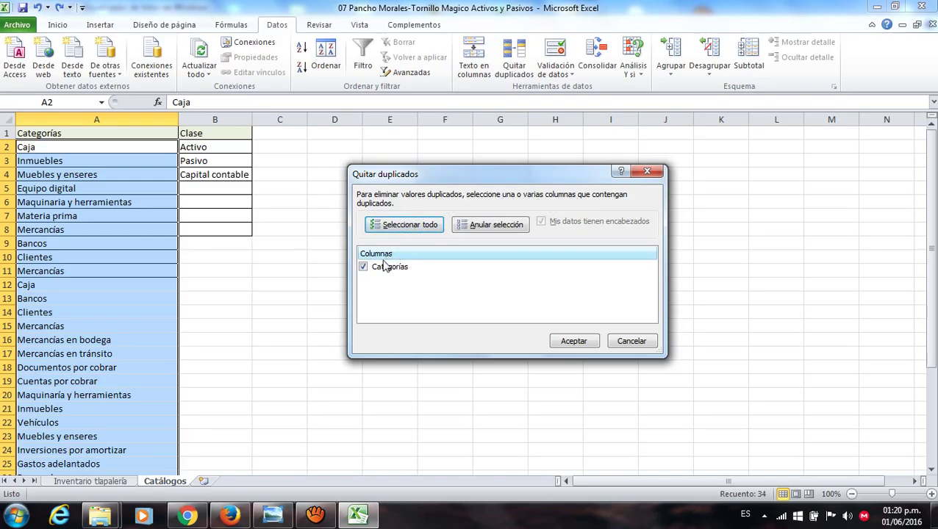
{"action": "left_click", "coordinate": [579, 345]}
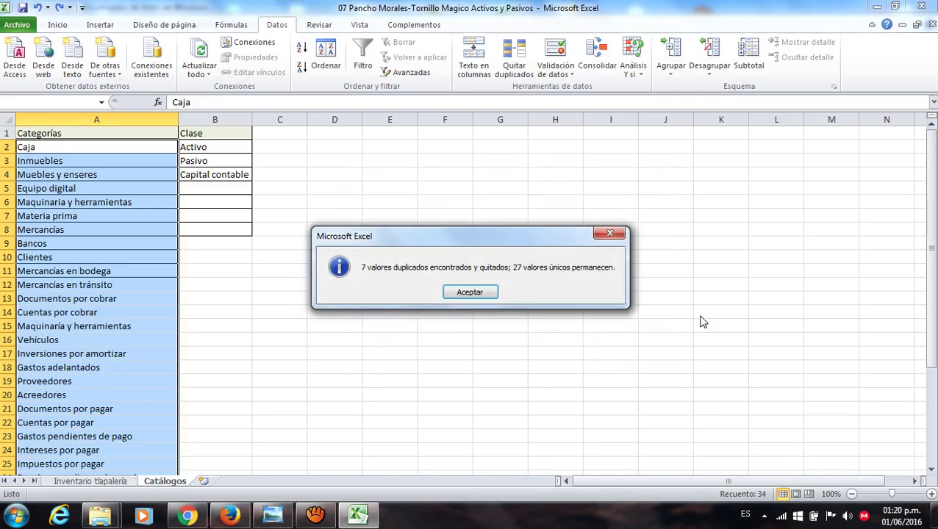
{"action": "left_click", "coordinate": [477, 293]}
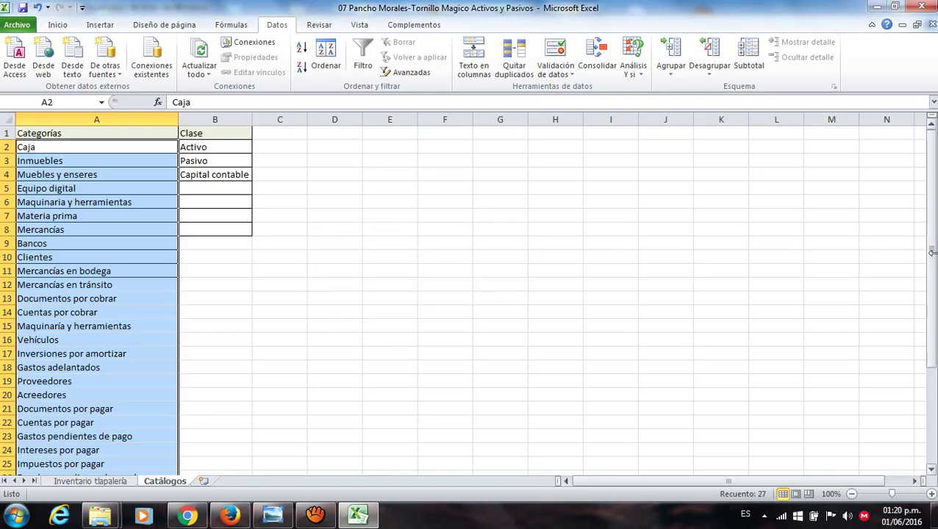
- Check the deduplicated category list from its end in column A back up to the header
{"action": "left_click_drag", "start_coordinate": [929, 254], "coordinate": [928, 378]}
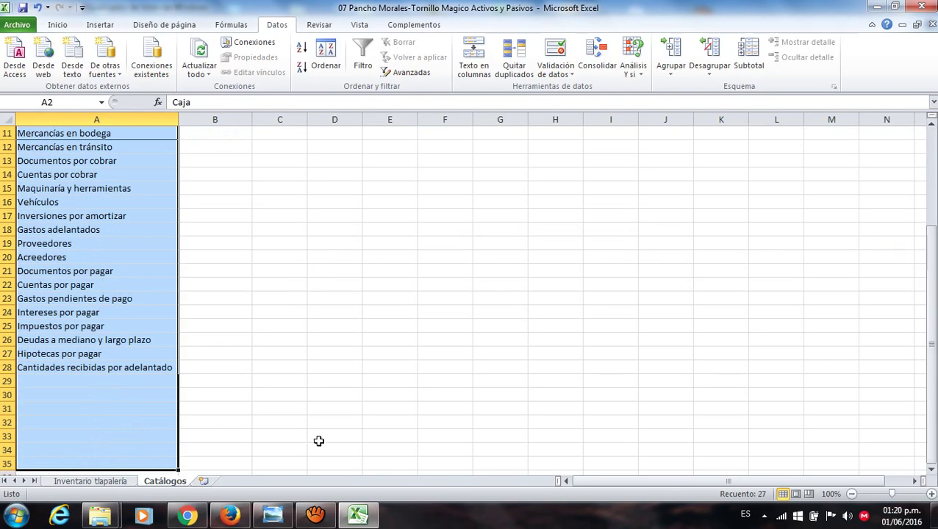
{"action": "left_click", "coordinate": [161, 462]}
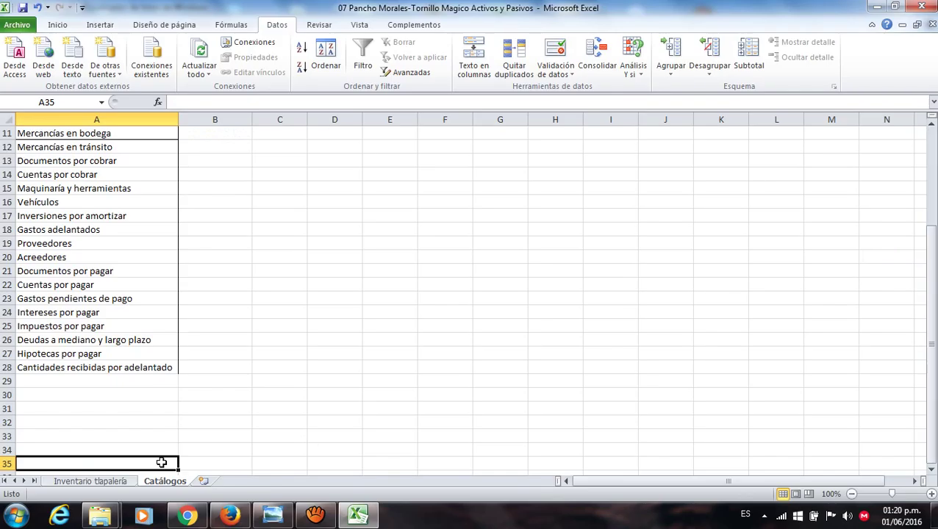
{"action": "left_click", "coordinate": [73, 368]}
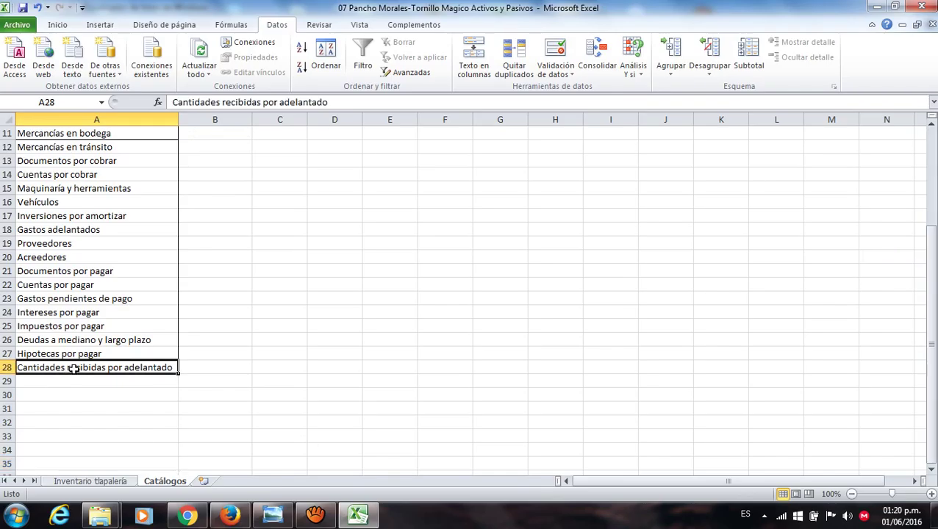
{"action": "left_click_drag", "start_coordinate": [929, 336], "coordinate": [930, 250]}
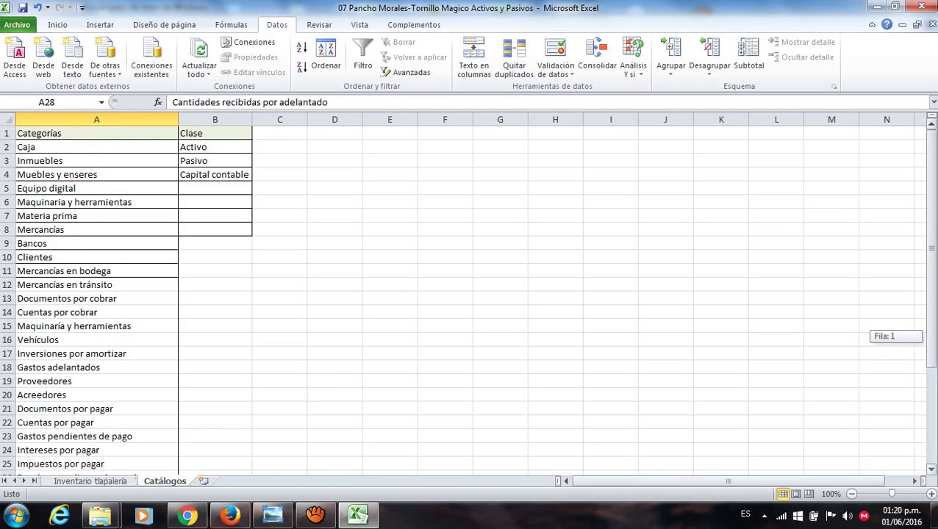
- Apply all borders to the category cells A12:A28, from Mercancías en tránsito to Cantidades recibidas por adelantado
{"action": "left_click", "coordinate": [89, 135]}
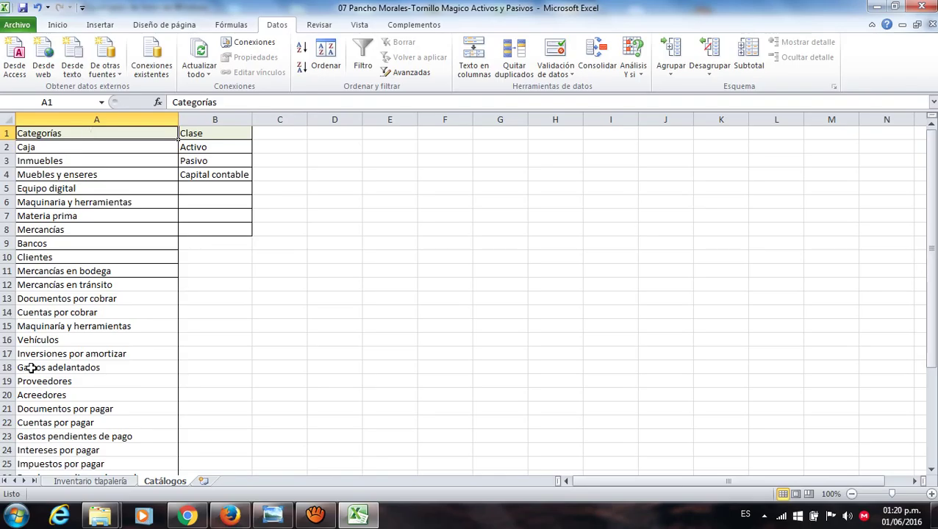
{"action": "left_click_drag", "start_coordinate": [101, 283], "coordinate": [123, 379]}
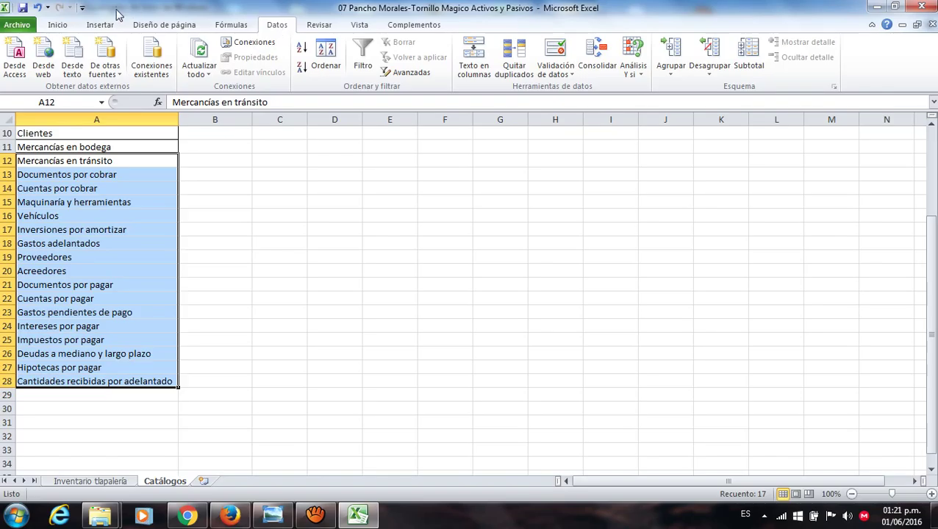
{"action": "left_click", "coordinate": [58, 26]}
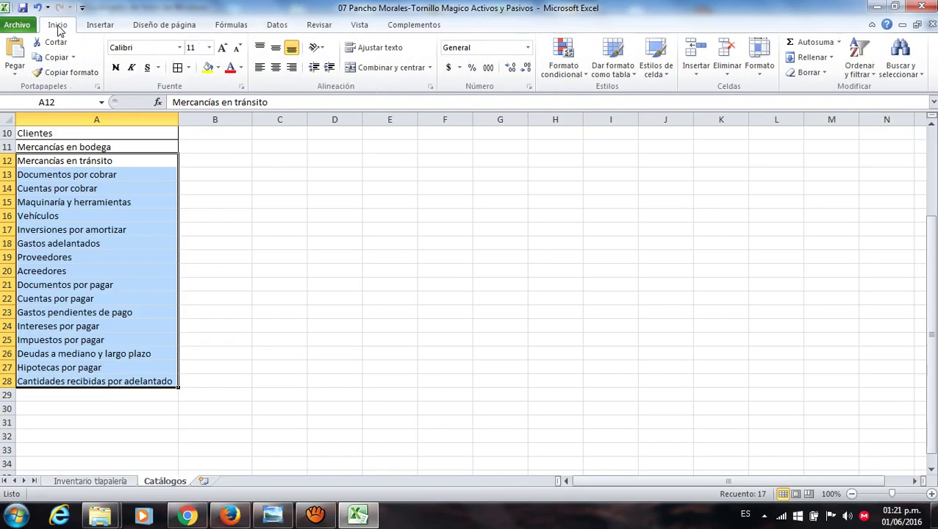
{"action": "left_click", "coordinate": [189, 68]}
{"action": "left_click", "coordinate": [190, 70]}
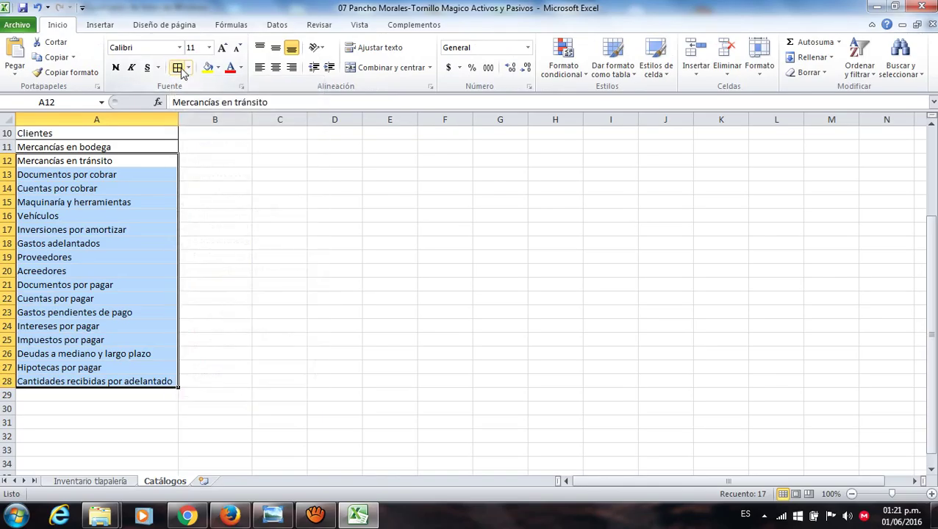
{"action": "left_click", "coordinate": [178, 67]}
{"action": "left_click", "coordinate": [255, 219]}
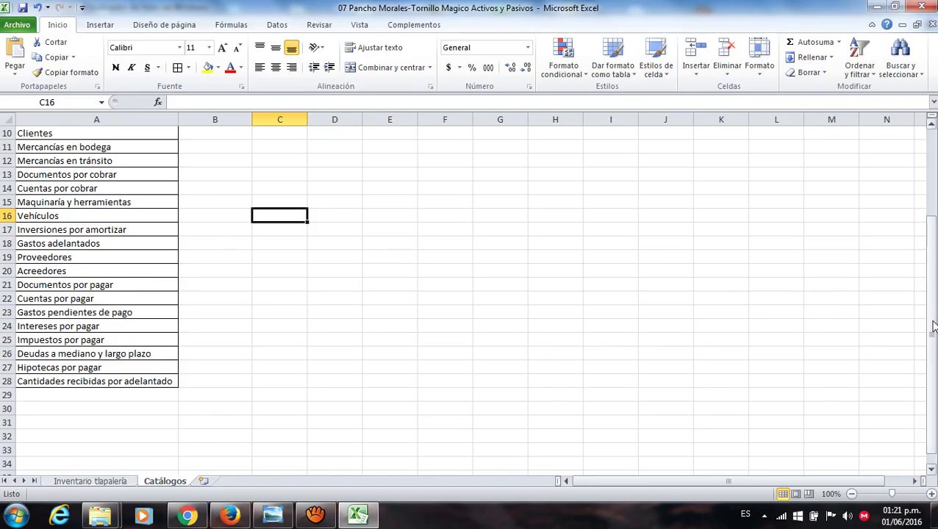
- Review the bordered category list in column A, going through the entries between the header and Cantidades recibidas por adelantado
{"action": "left_click_drag", "start_coordinate": [932, 324], "coordinate": [931, 237]}
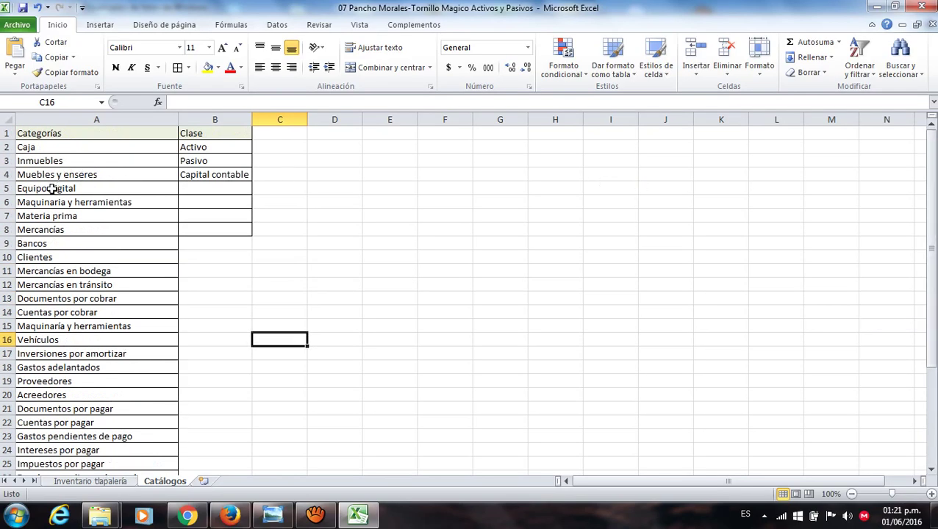
{"action": "left_click", "coordinate": [74, 229]}
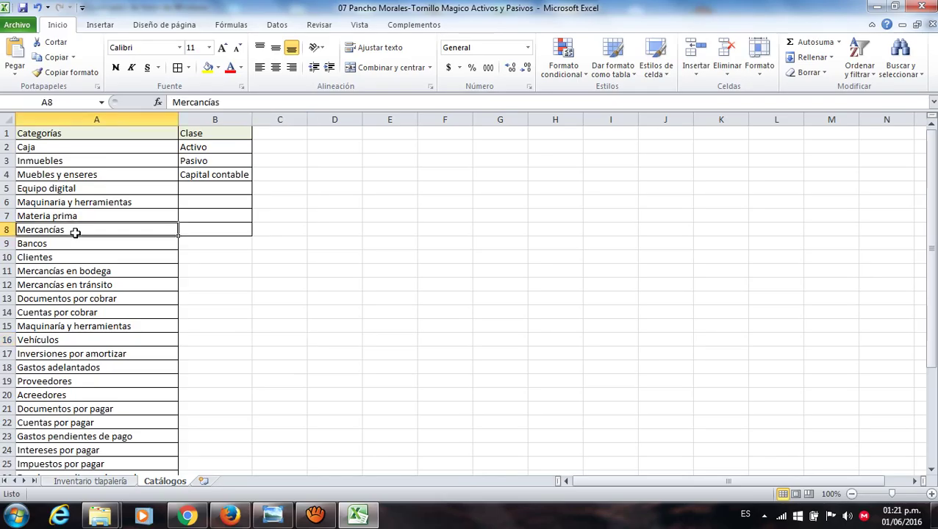
{"action": "left_click", "coordinate": [63, 381]}
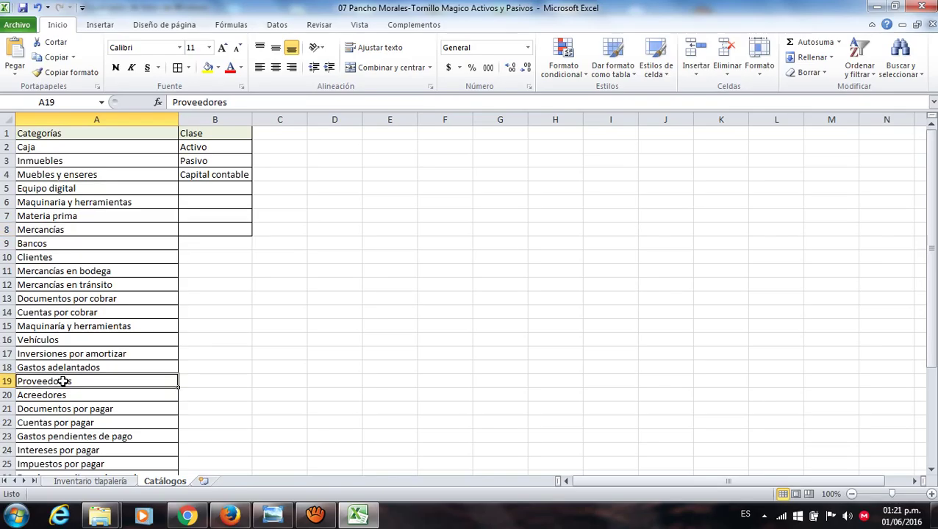
{"action": "key", "text": "Up"}
{"action": "key", "text": "Up"}
{"action": "key", "text": "Up"}
{"action": "key", "text": "Up"}
{"action": "key", "text": "Up"}
{"action": "key", "text": "Up"}
{"action": "key", "text": "Up"}
{"action": "key", "text": "Up"}
{"action": "key", "text": "Up"}
{"action": "key", "text": "Up"}
{"action": "key", "text": "Up"}
{"action": "key", "text": "Up"}
{"action": "key", "text": "Up"}
{"action": "key", "text": "Up"}
{"action": "key", "text": "Up"}
{"action": "key", "text": "Up"}
{"action": "key", "text": "Up"}
{"action": "key", "text": "Up"}
{"action": "key", "text": "Down"}
{"action": "key", "text": "Down"}
{"action": "key", "text": "Down"}
{"action": "key", "text": "Down"}
{"action": "key", "text": "Down"}
{"action": "key", "text": "Down"}
{"action": "key", "text": "Down"}
{"action": "key", "text": "Down"}
{"action": "key", "text": "Down"}
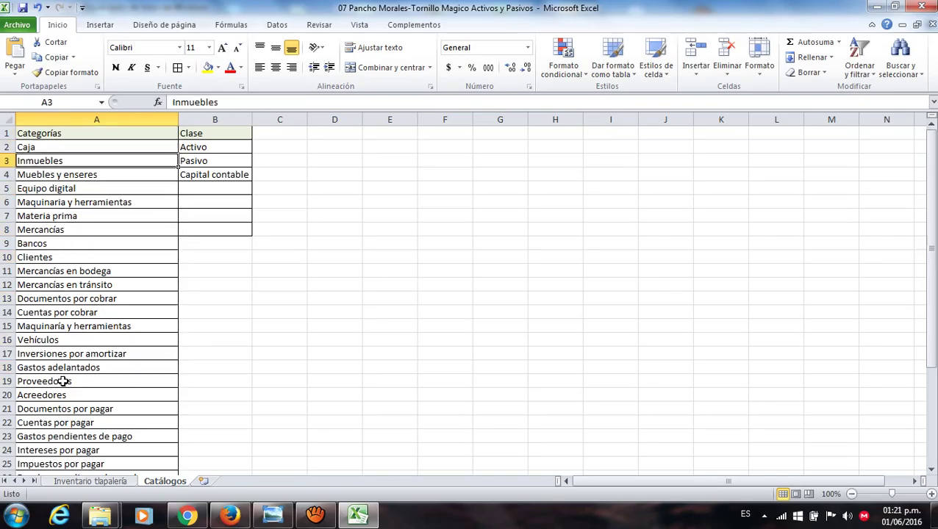
{"action": "key", "text": "Down"}
{"action": "key", "text": "Down"}
{"action": "key", "text": "Down"}
{"action": "key", "text": "Down"}
{"action": "key", "text": "Down"}
{"action": "key", "text": "Down"}
{"action": "key", "text": "Down"}
{"action": "key", "text": "Down"}
{"action": "key", "text": "Down"}
{"action": "key", "text": "Down"}
{"action": "key", "text": "Down"}
{"action": "key", "text": "Down"}
{"action": "key", "text": "Down"}
{"action": "key", "text": "Down"}
{"action": "key", "text": "Down"}
{"action": "key", "text": "Down"}
{"action": "key", "text": "Down"}
{"action": "key", "text": "Down"}
{"action": "key", "text": "Down"}
{"action": "key", "text": "Down"}
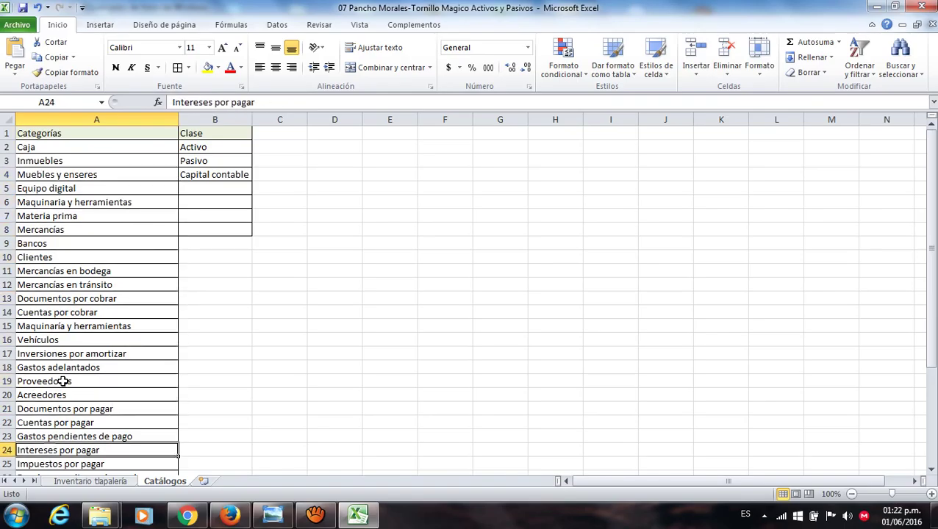
{"action": "key", "text": "Up"}
{"action": "key", "text": "Up"}
{"action": "key", "text": "Up"}
{"action": "key", "text": "Up"}
{"action": "key", "text": "Up"}
{"action": "key", "text": "Up"}
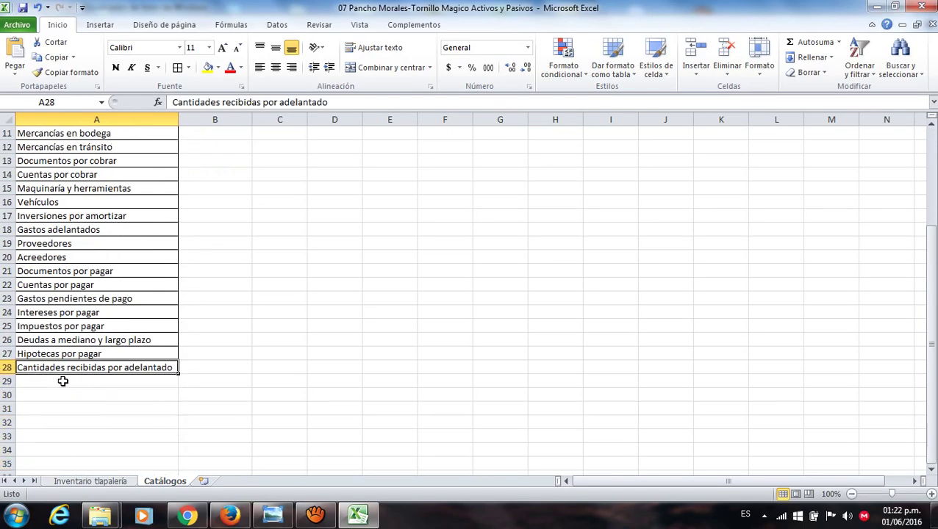